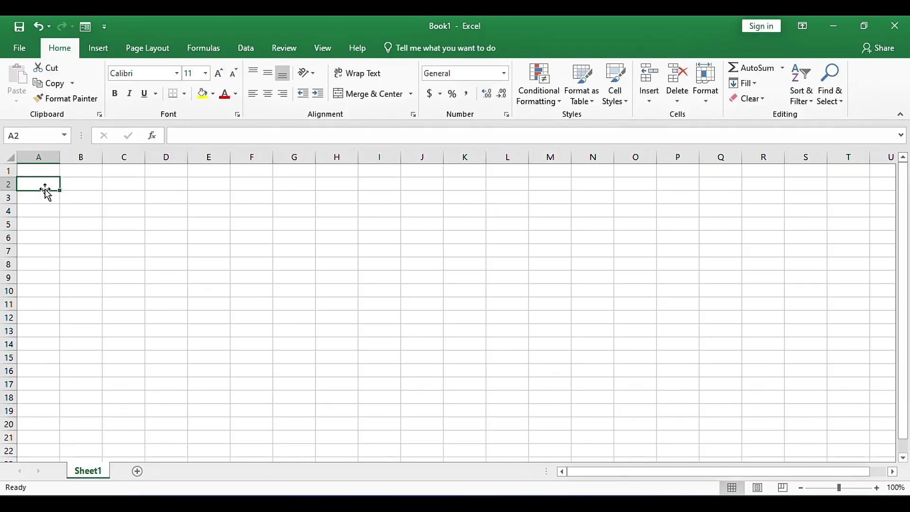
# - Enter the column headers "Id No." in cell A3 and "Name" in cell B3
pyautogui.press('Down')
pyautogui.write('Id No')
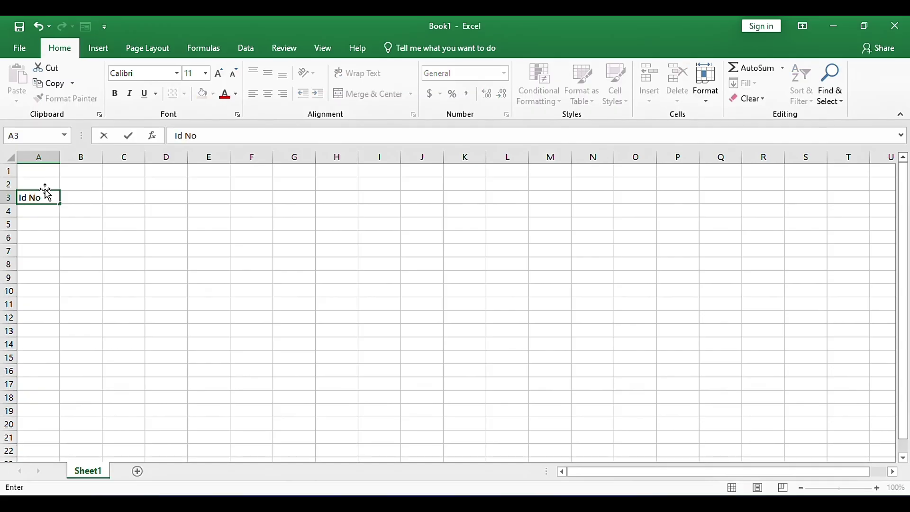
pyautogui.write('.')
pyautogui.press('Tab')
pyautogui.write('Name')
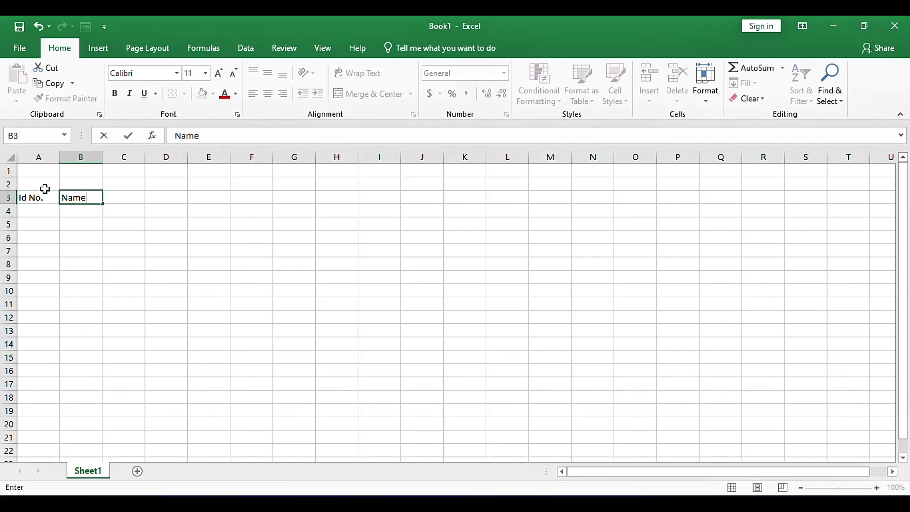
pyautogui.press('Tab')
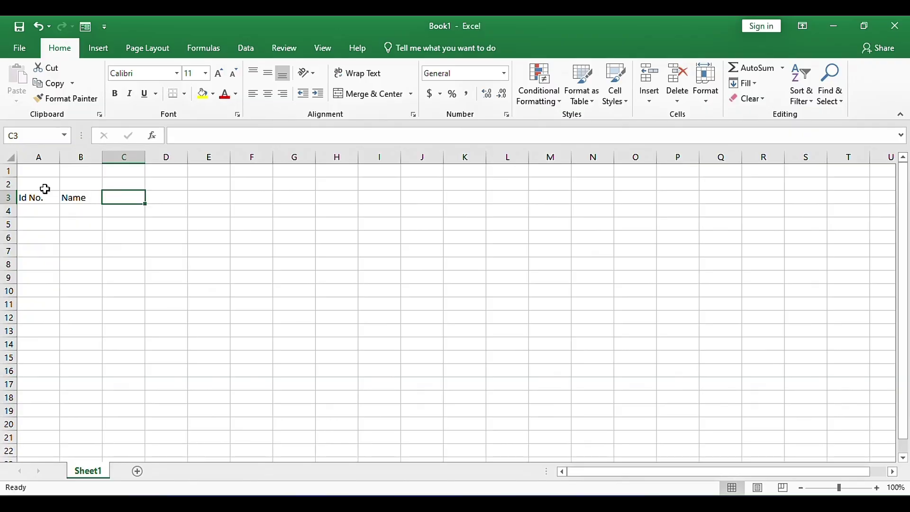
# - Add the headers "Basic Salary", "Attendance" and "Salary" in cells C3 to E3
pyautogui.write('Basic')
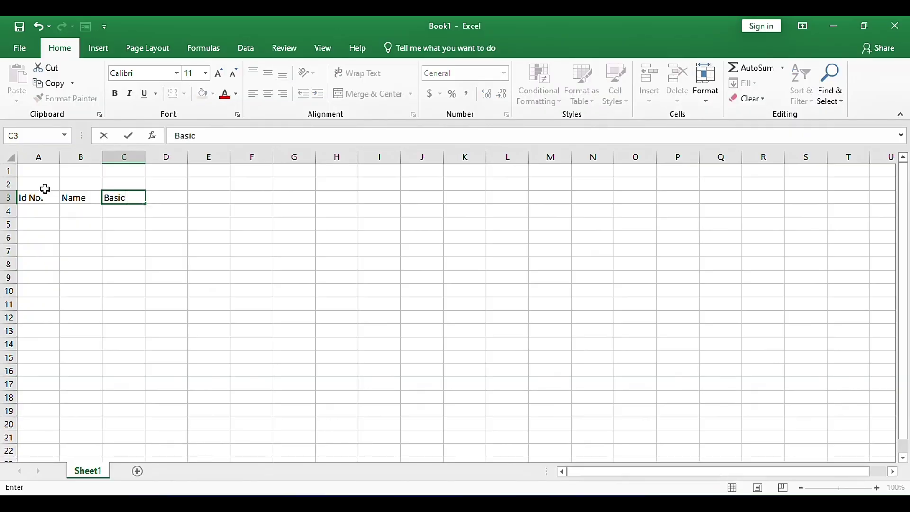
pyautogui.write(' Salary')
pyautogui.press('Tab')
pyautogui.write('Attendance')
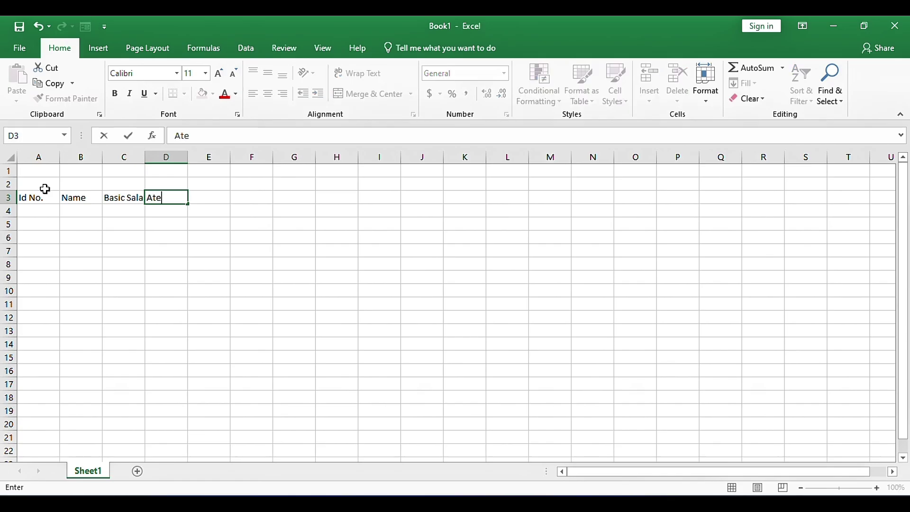
pyautogui.press('Tab')
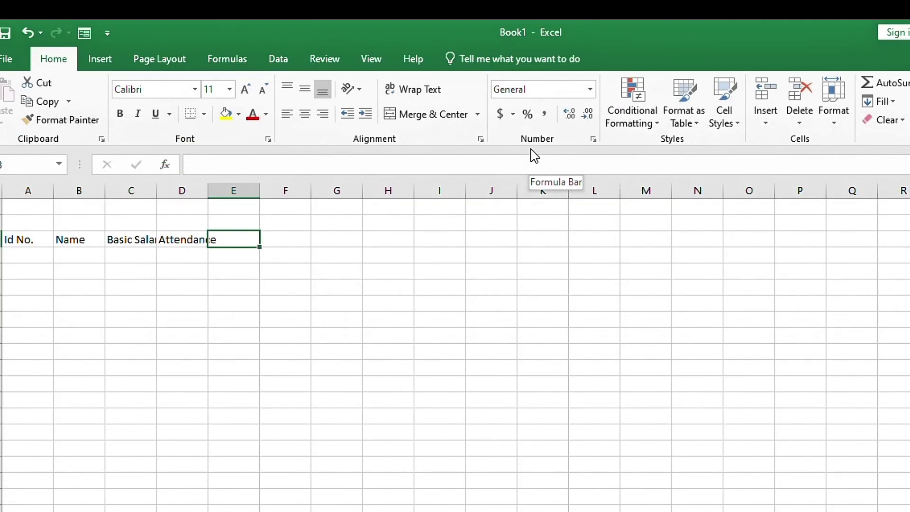
pyautogui.write('Sal')
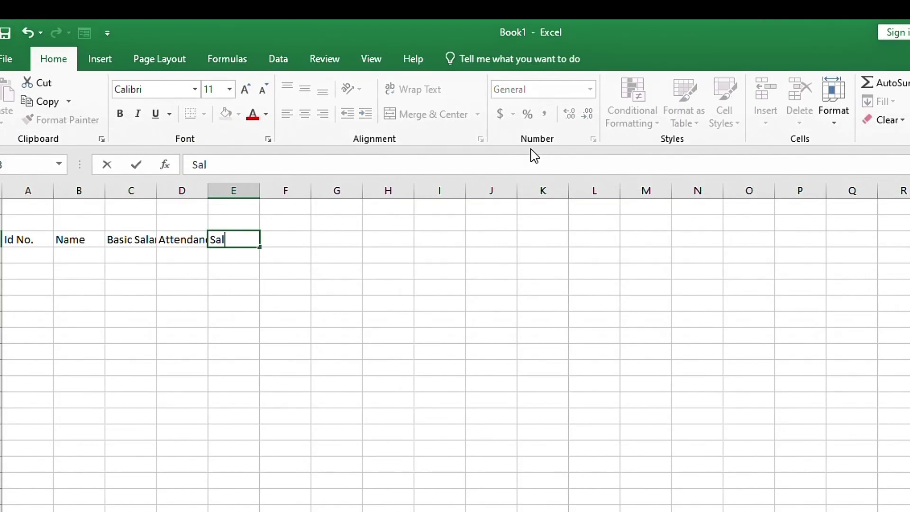
pyautogui.write('ary')
pyautogui.press('Tab')
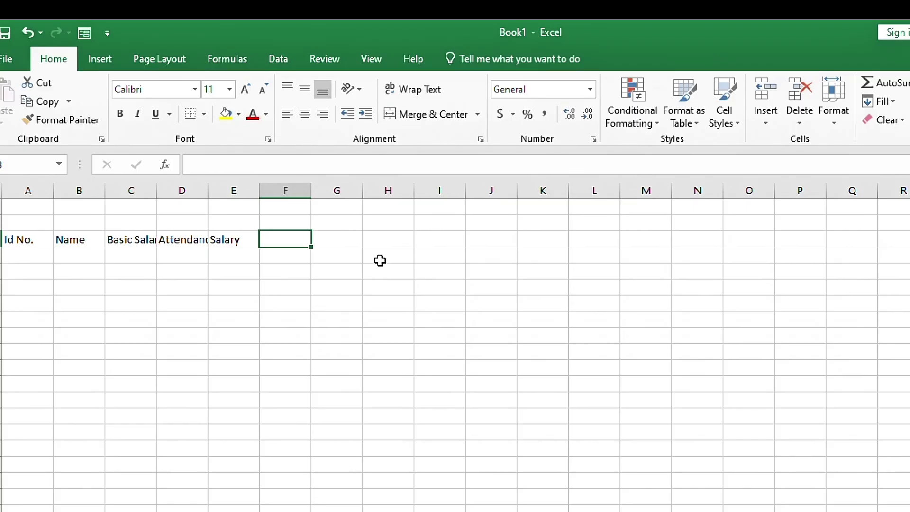
# - Add the headers "HRA", "D.A" and "Convence" in cells F3 to H3
pyautogui.write('HRA')
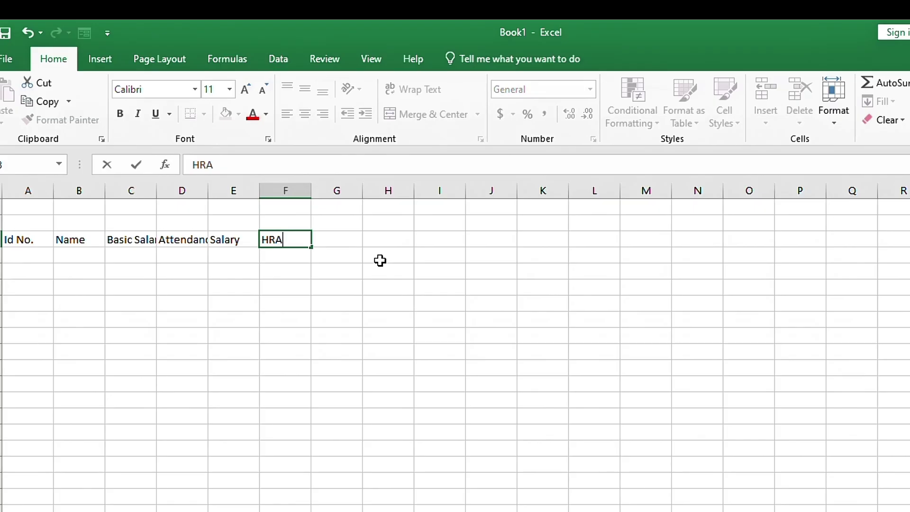
pyautogui.press('Tab')
pyautogui.write('DA')
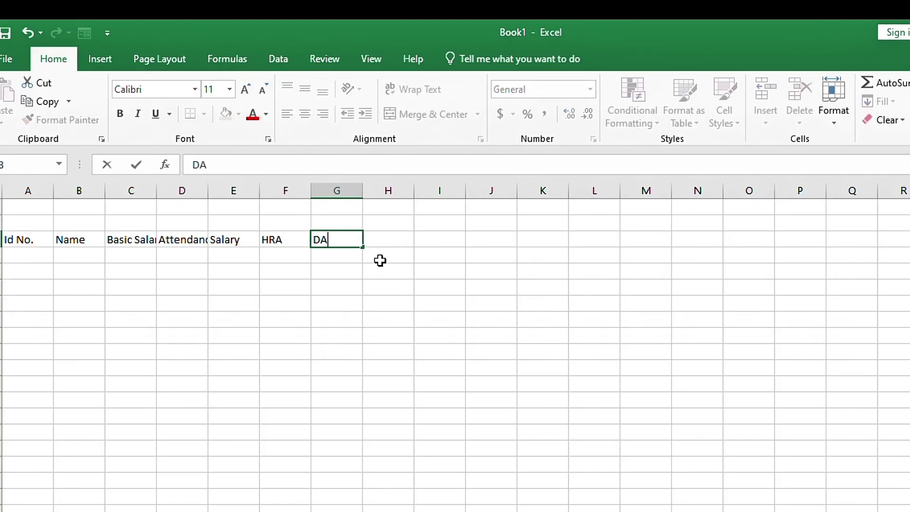
pyautogui.press('BackSpace')
pyautogui.write('.A')
pyautogui.press('Tab')
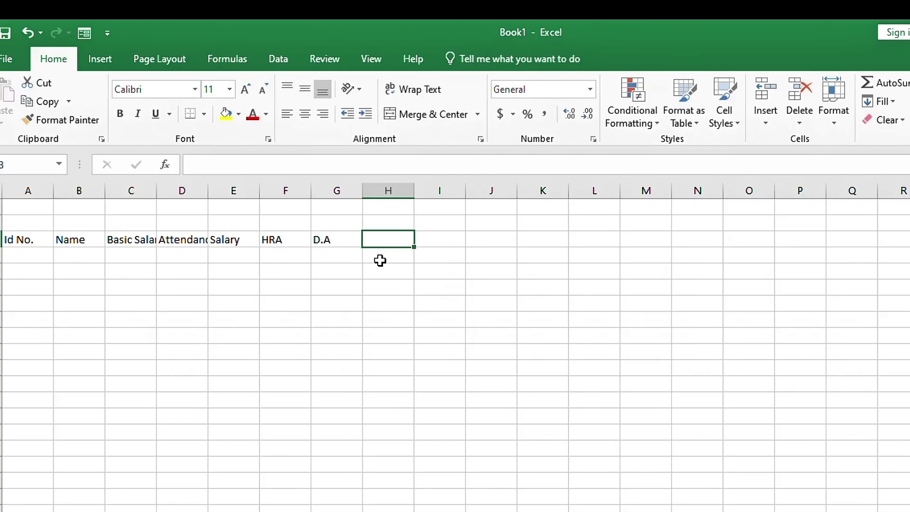
pyautogui.write('Conven')
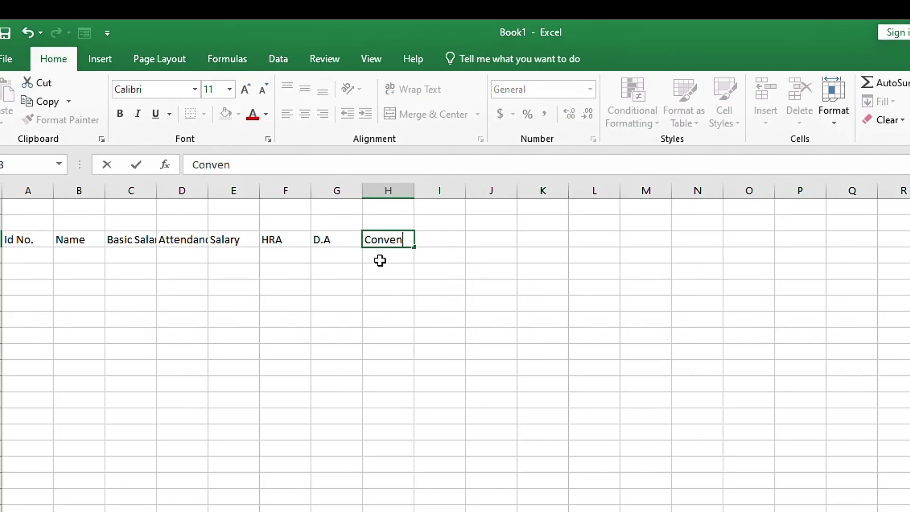
pyautogui.write('ce')
pyautogui.press('Tab')
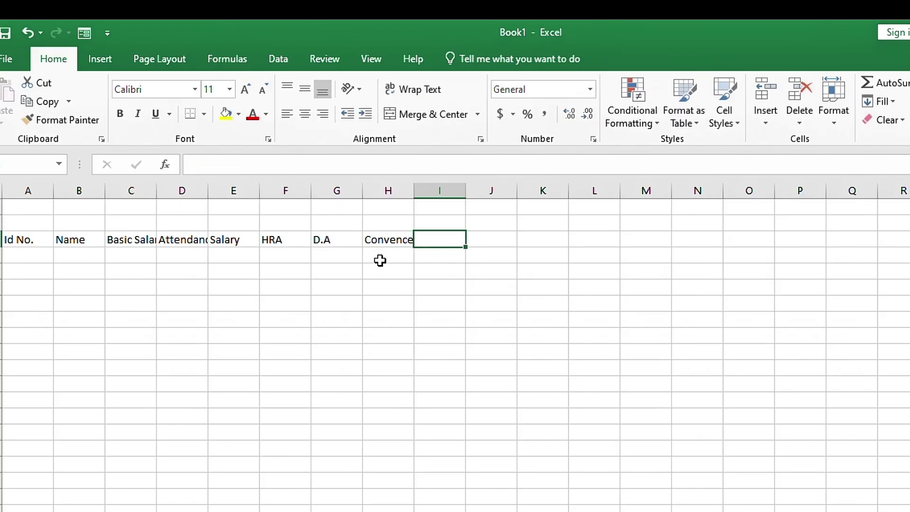
# - Add the headers "Gross salary", "P.F" and "E.S.I" in cells I3 to K3
pyautogui.write('Groos')
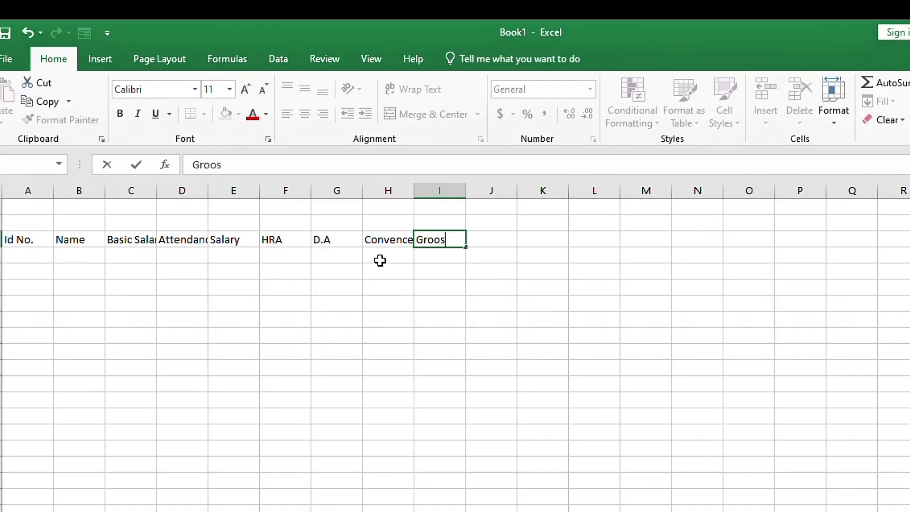
pyautogui.press('BackSpace')
pyautogui.press('BackSpace')
pyautogui.write('ss sala')
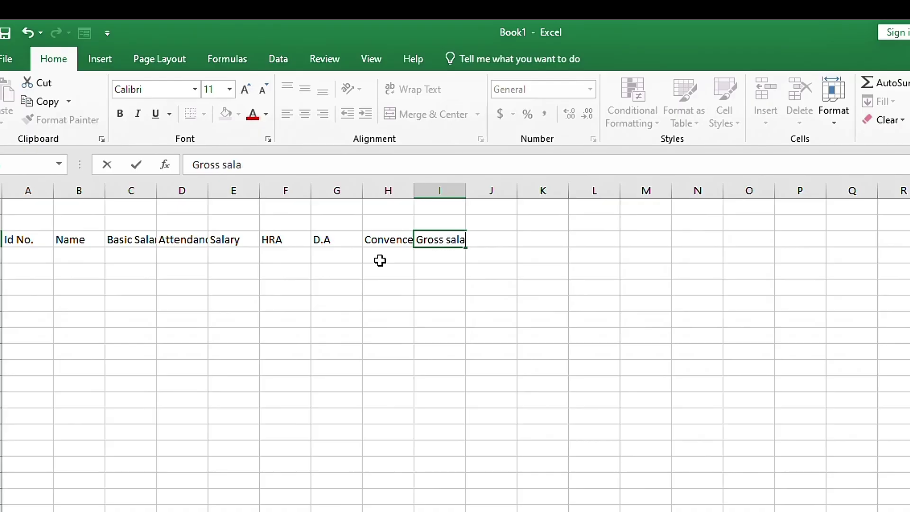
pyautogui.write('ry')
pyautogui.press('Tab')
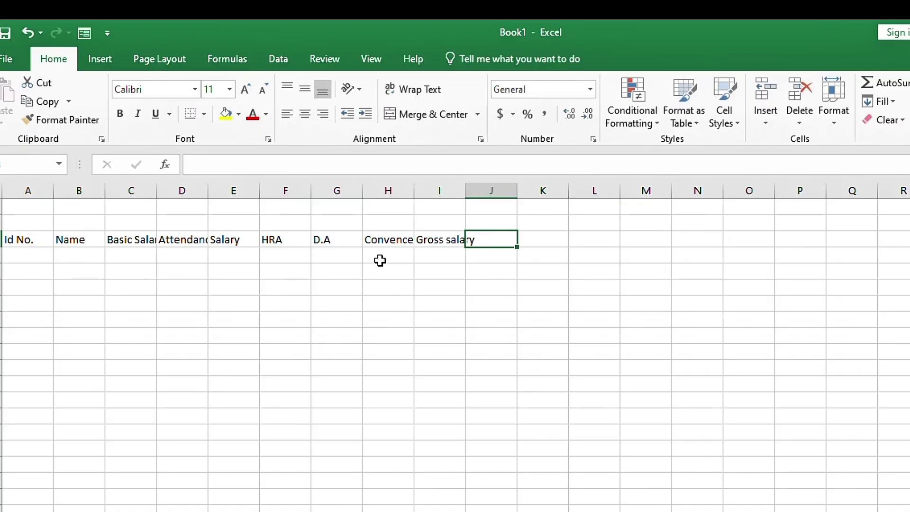
pyautogui.write('P.F')
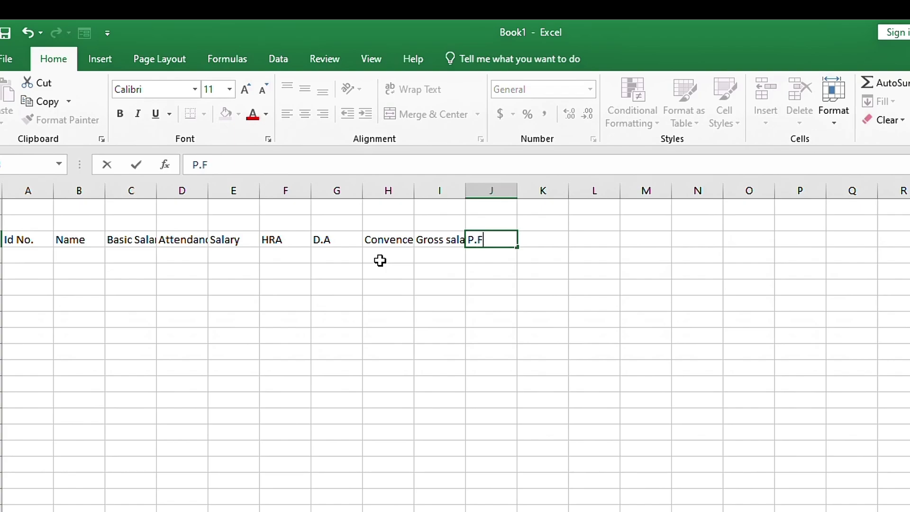
pyautogui.press('Tab')
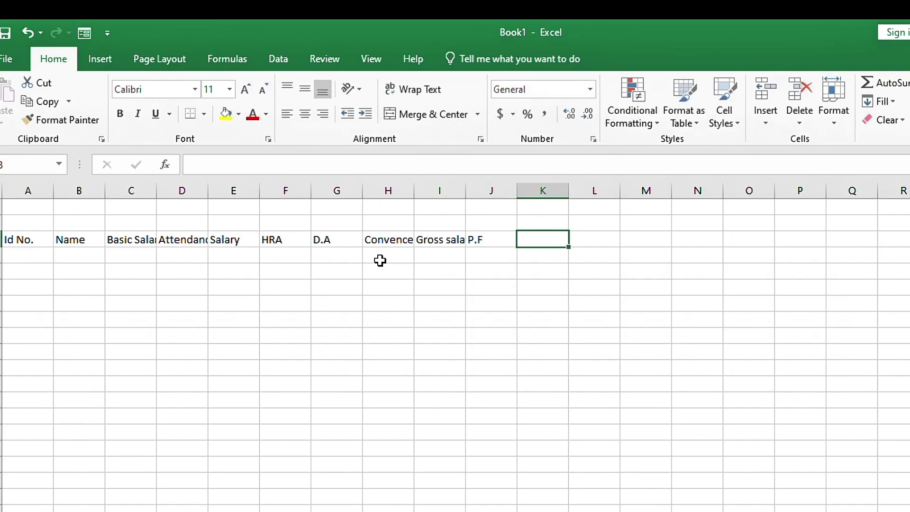
pyautogui.write('E.S.I')
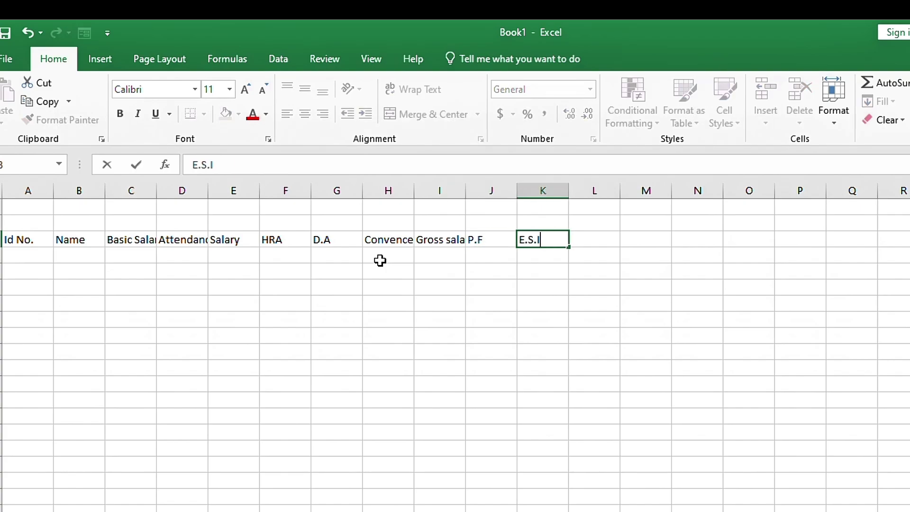
pyautogui.press('Tab')
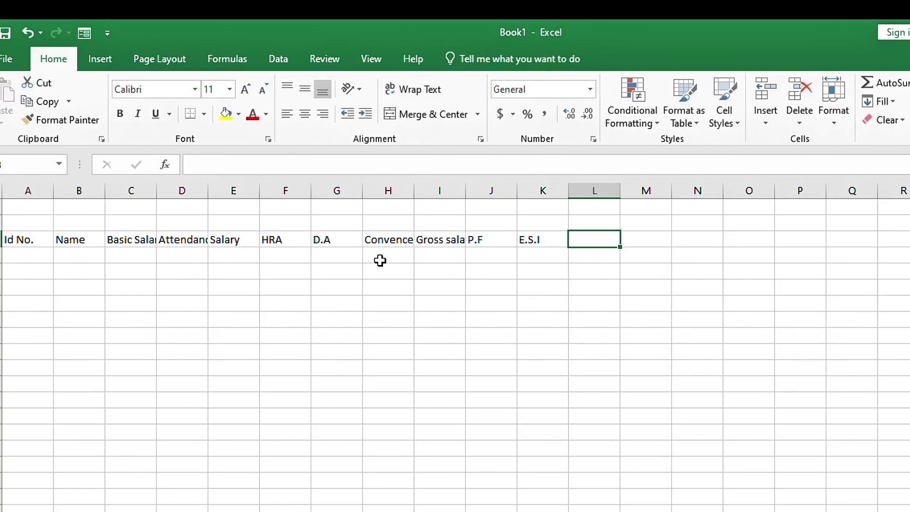
# - Enter the last header "In Hand Salary" in cell L3 and return to the first column of row 4
pyautogui.write('In H')
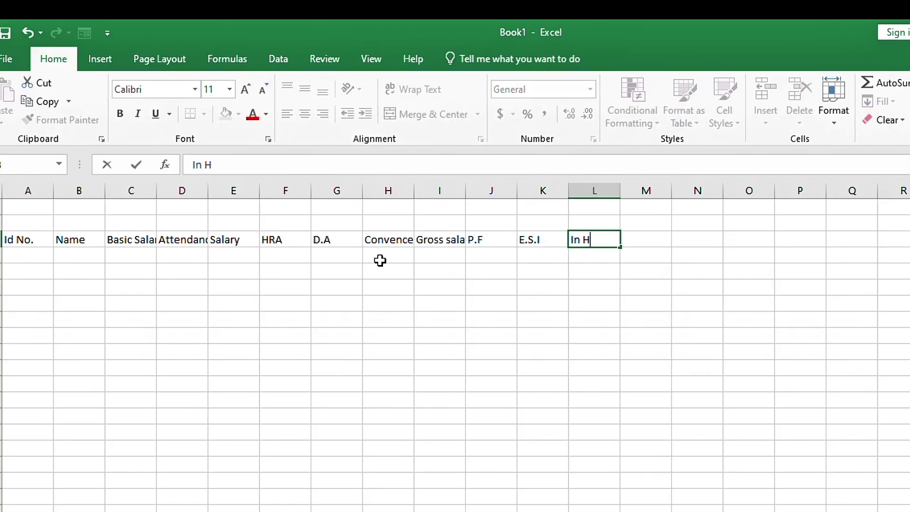
pyautogui.write('and Salry')
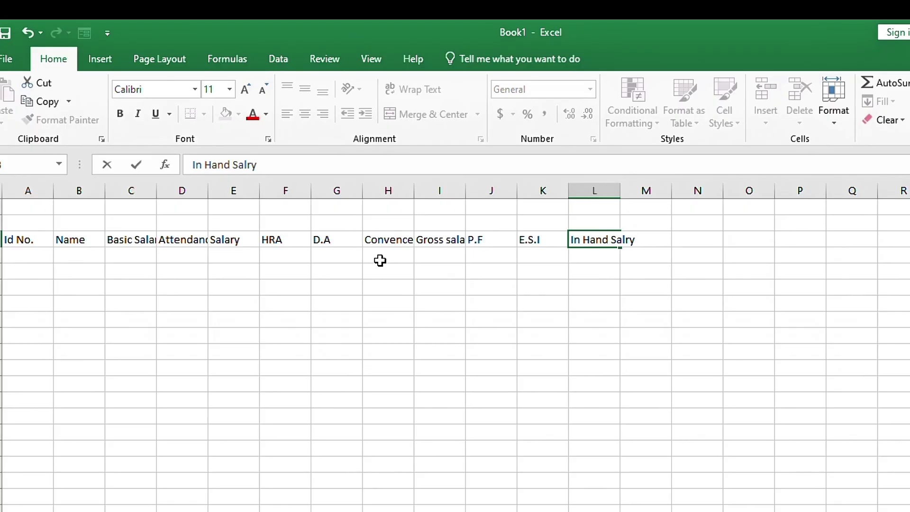
pyautogui.press('BackSpace')
pyautogui.press('BackSpace')
pyautogui.write('ary')
pyautogui.press('Return')
pyautogui.press('Left')
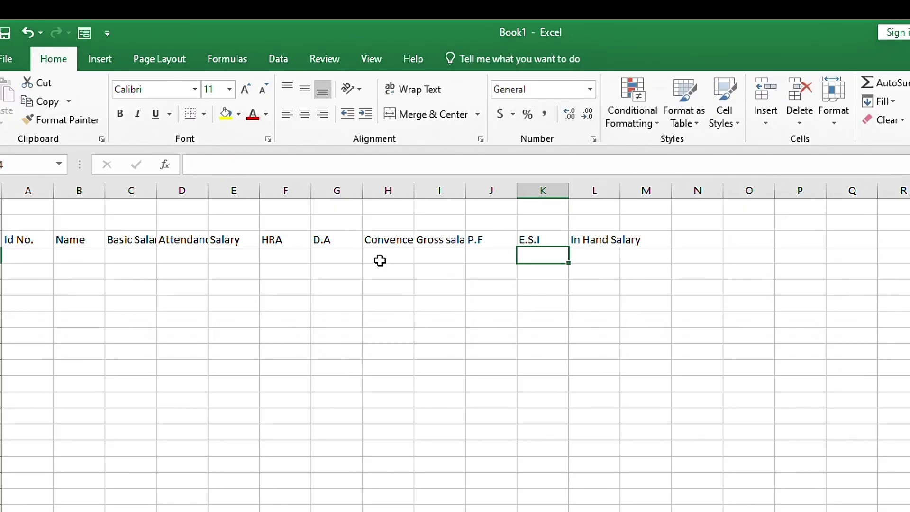
pyautogui.press('Home')
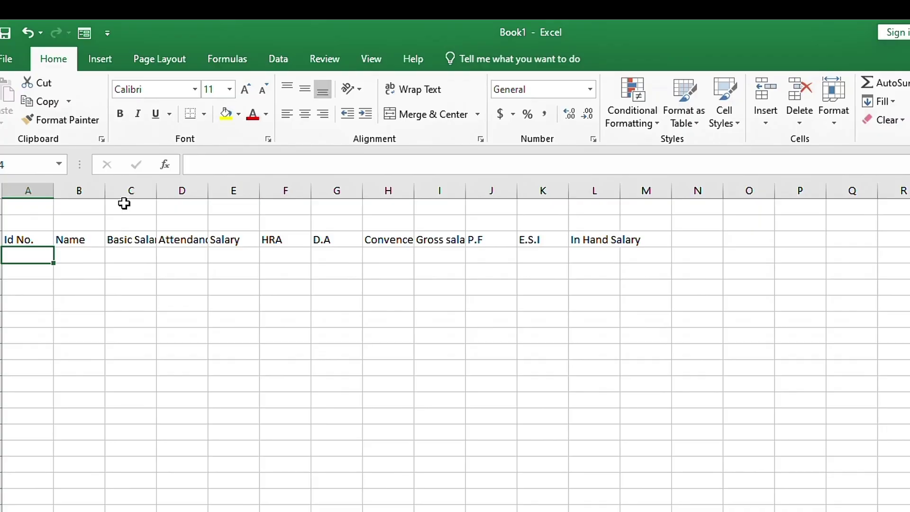
# - Merge and center cells A1:M2 above the headers and enter the title "EMPLOYYE SALARY IN JUNE"
pyautogui.moveTo(28, 207); pyautogui.dragTo(631, 229)
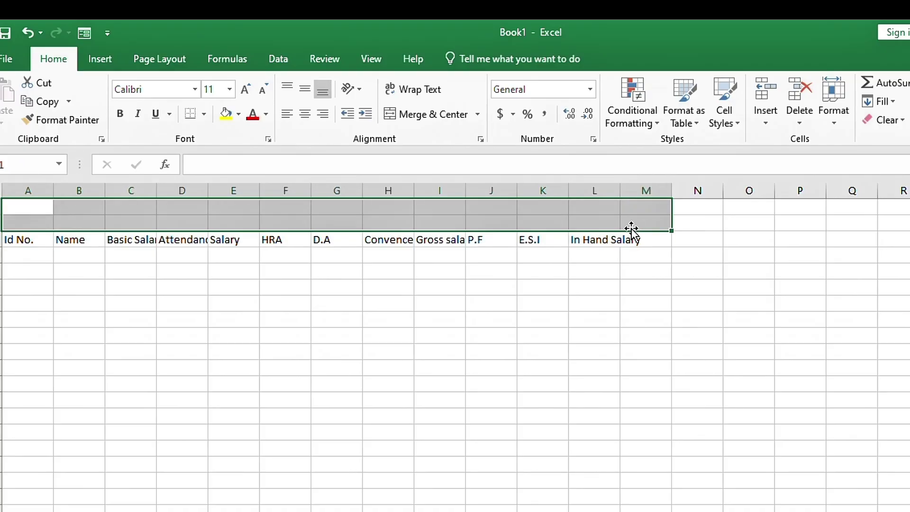
pyautogui.click(435, 118)
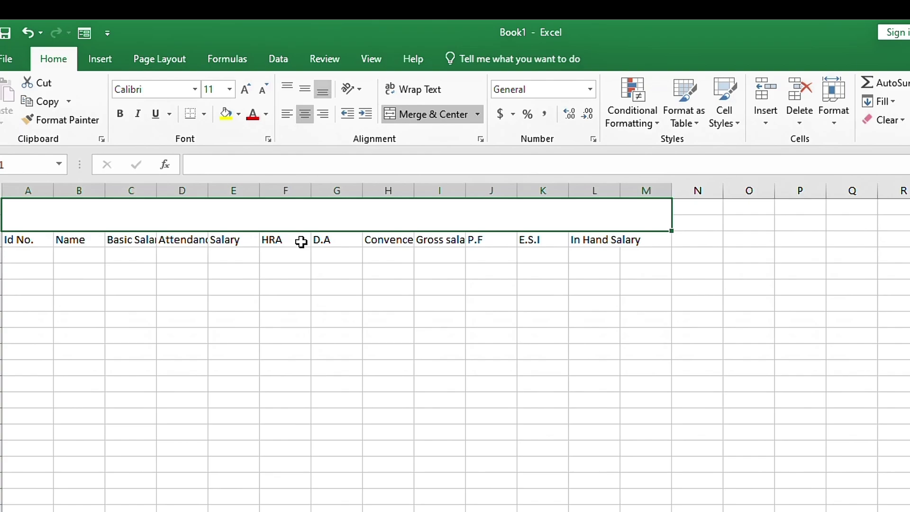
pyautogui.write('EMPLO')
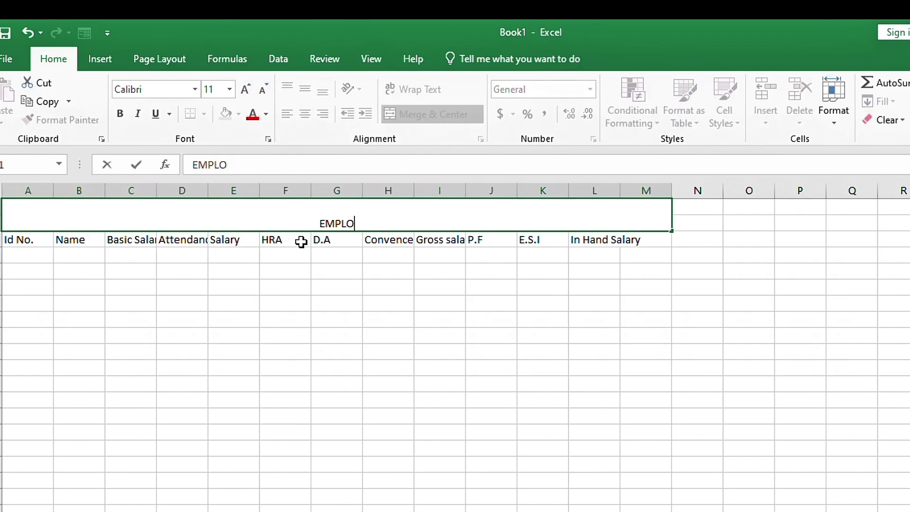
pyautogui.write('YYE SALA')
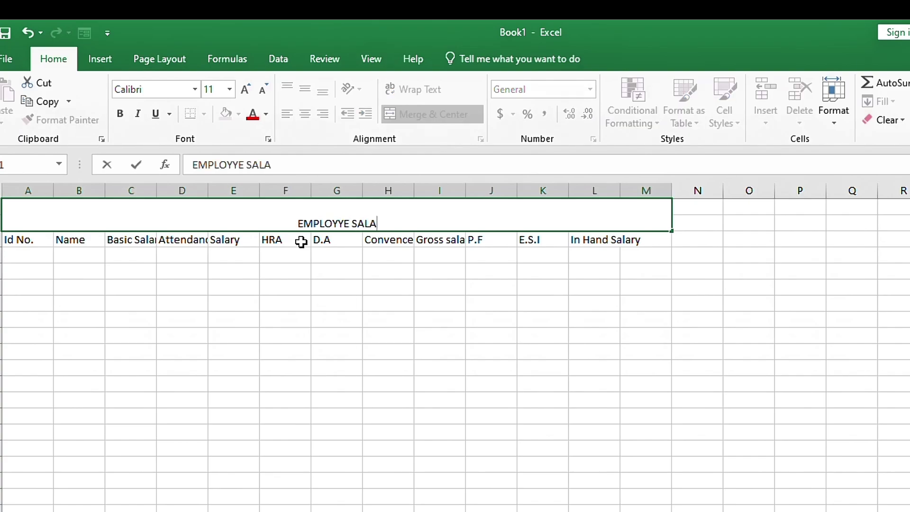
pyautogui.write('RY I')
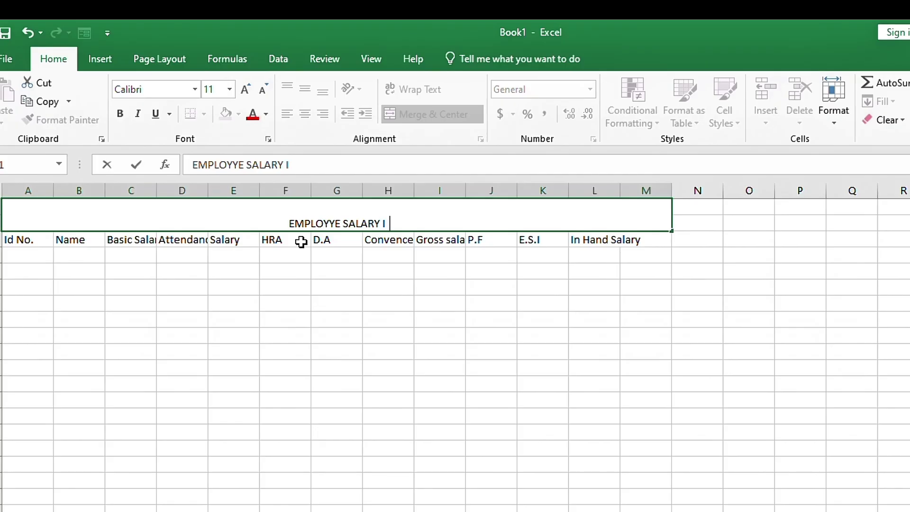
pyautogui.write('N JUNE')
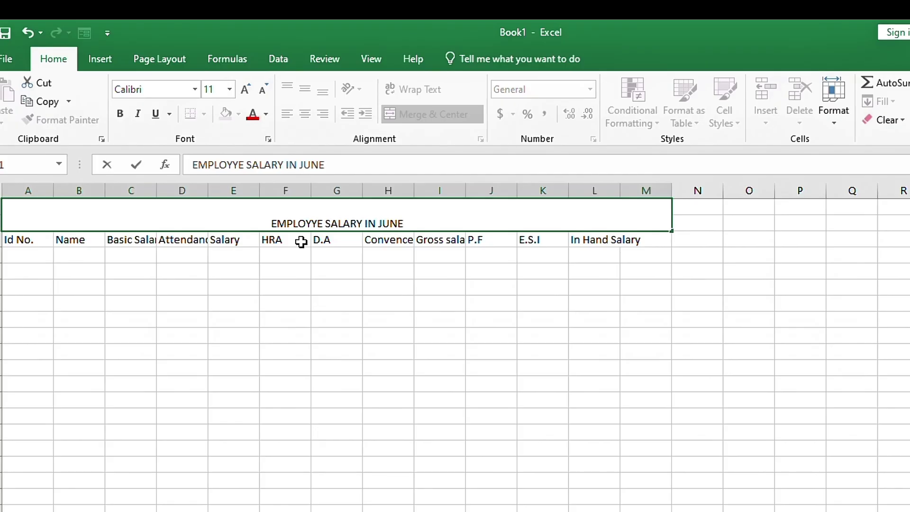
pyautogui.press('Return')
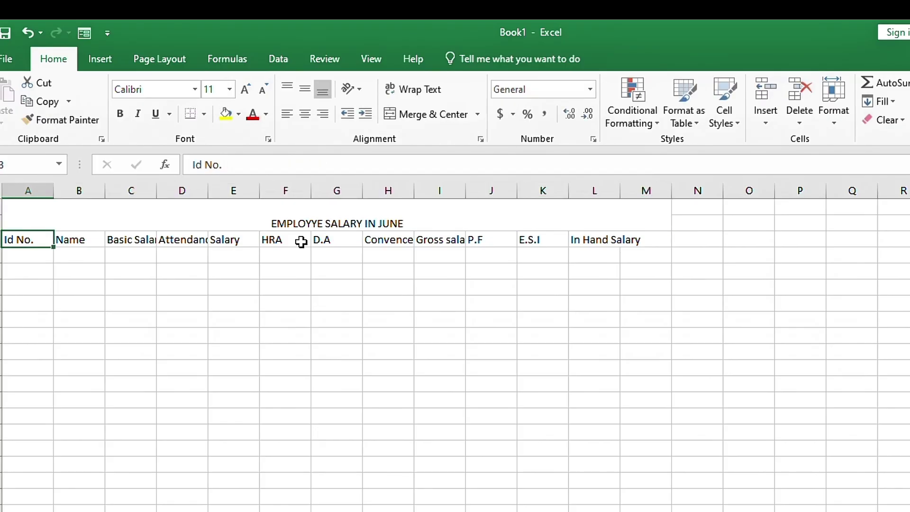
pyautogui.press('Return')
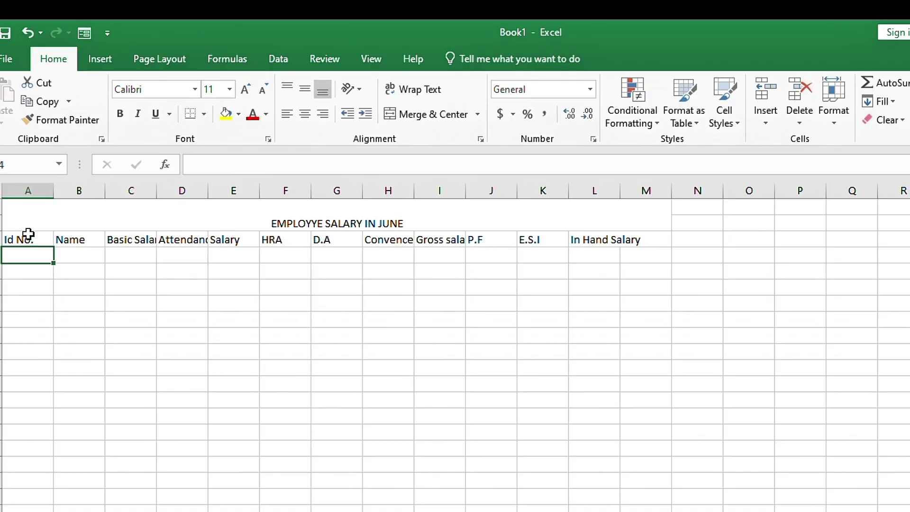
# - Color the merged title's text red and fill its cell with green from the standard colors
pyautogui.click(91, 209)
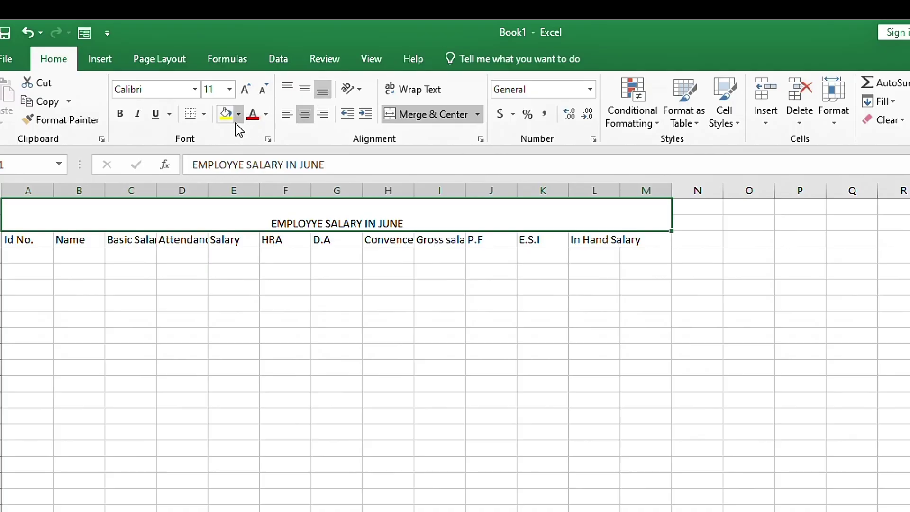
pyautogui.click(256, 116)
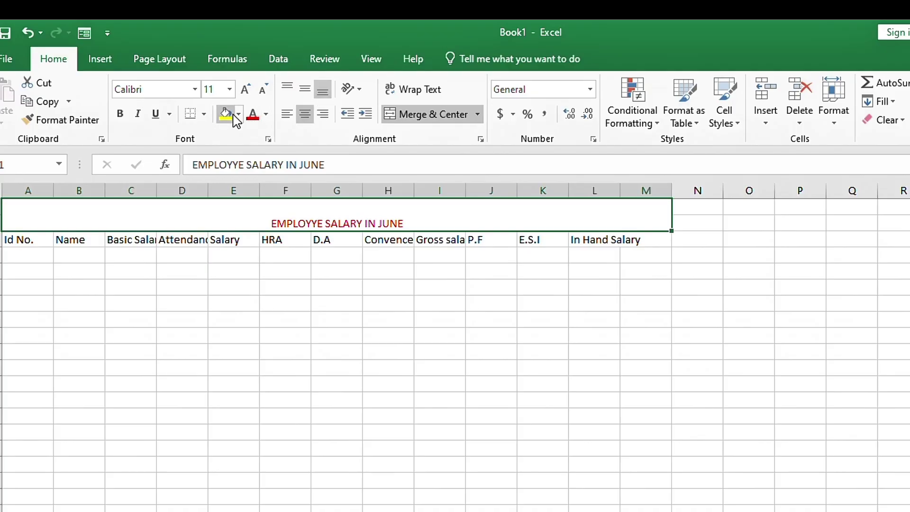
pyautogui.click(238, 115)
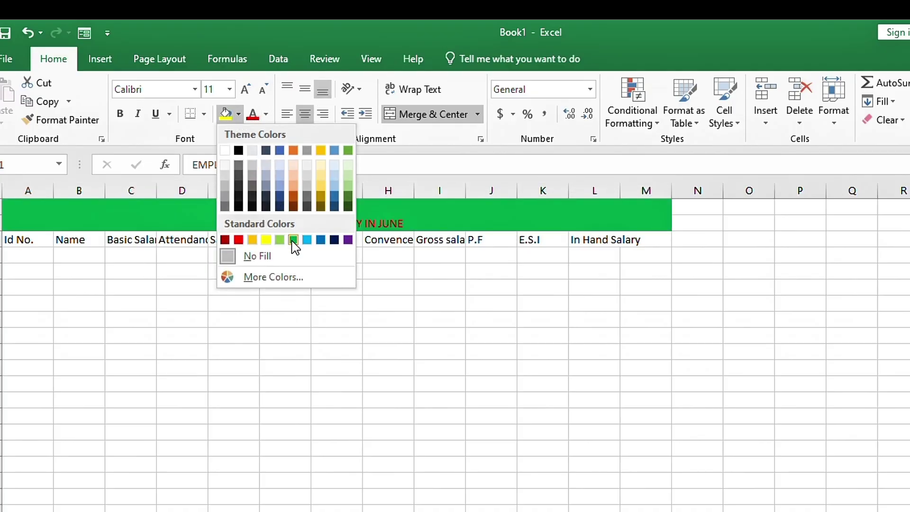
pyautogui.click(293, 239)
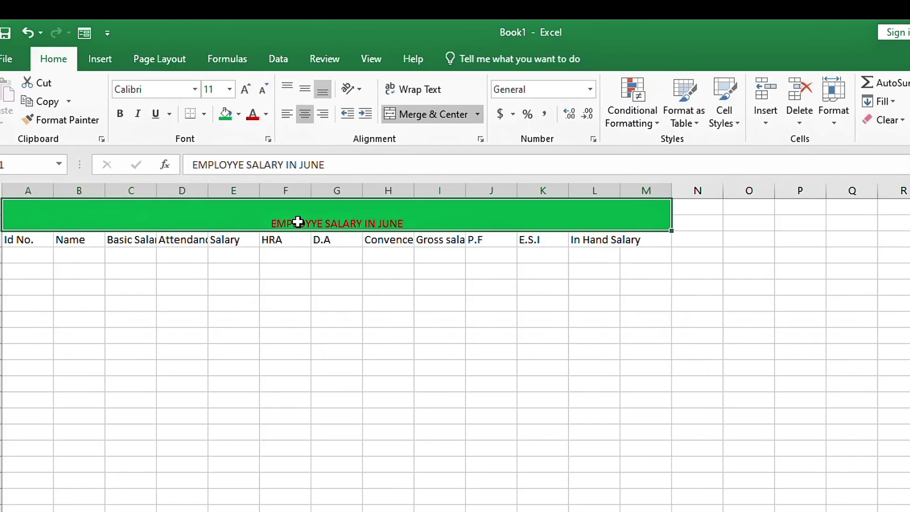
# - Set the title's font size to 26 and its font to Algerian
pyautogui.click(250, 89)
pyautogui.click(250, 90)
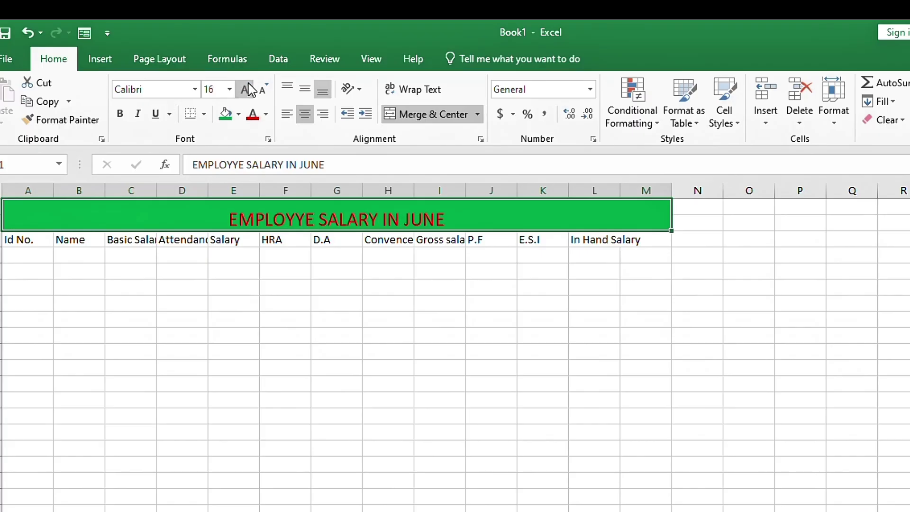
pyautogui.click(250, 90)
pyautogui.click(250, 89)
pyautogui.click(249, 90)
pyautogui.click(249, 89)
pyautogui.click(250, 89)
pyautogui.click(250, 90)
pyautogui.click(249, 85)
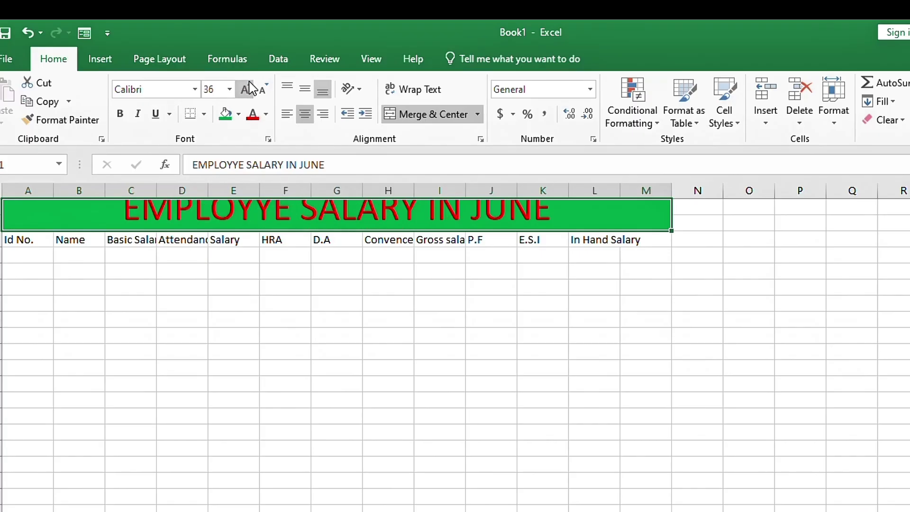
pyautogui.click(265, 89)
pyautogui.click(265, 89)
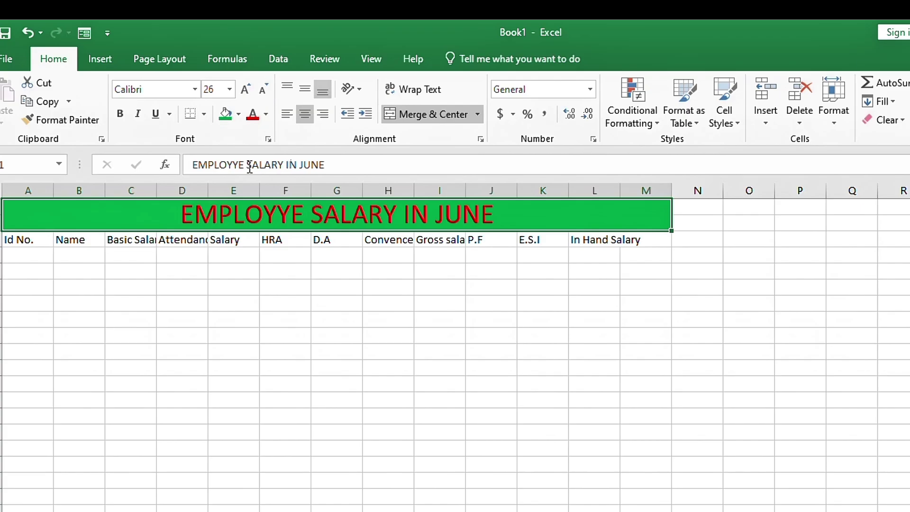
pyautogui.click(196, 90)
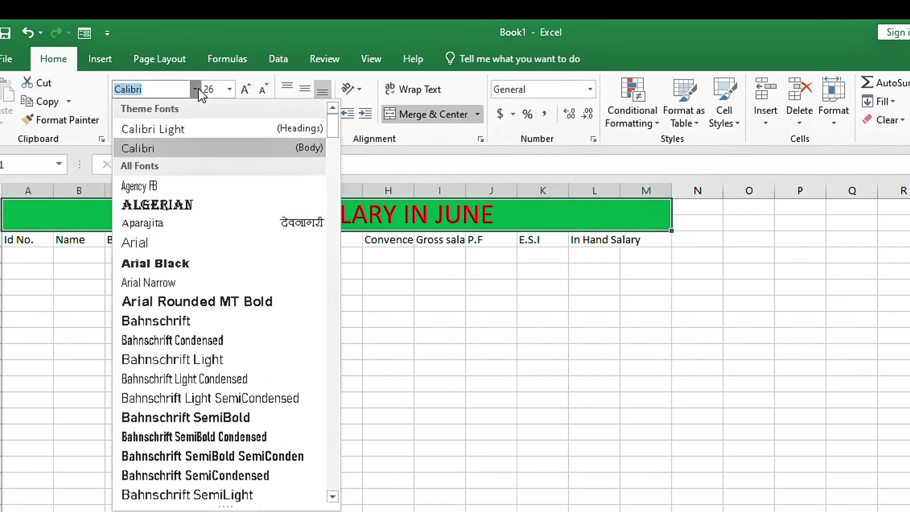
pyautogui.click(233, 209)
# - Make the header row A3:M3 and the merged title above it bold
pyautogui.click(26, 245)
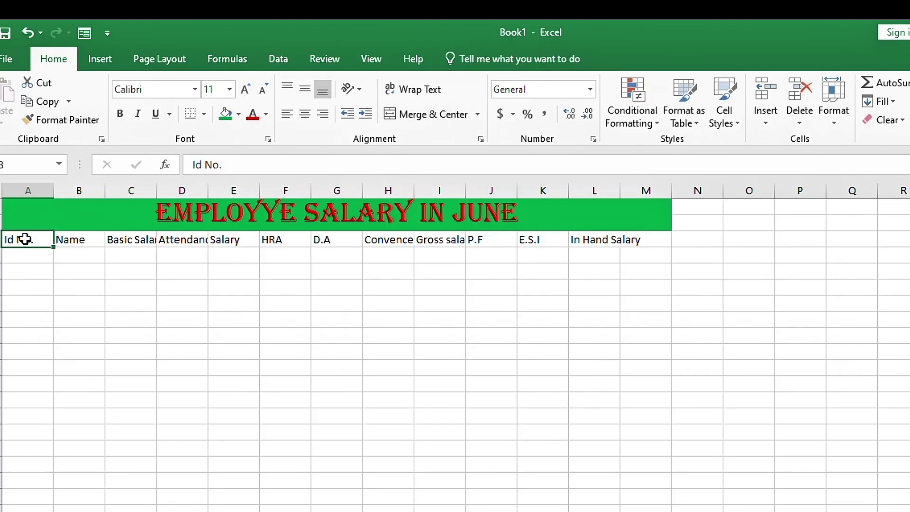
pyautogui.moveTo(19, 238); pyautogui.dragTo(638, 237)
pyautogui.hotkey('ctrl', 'b')
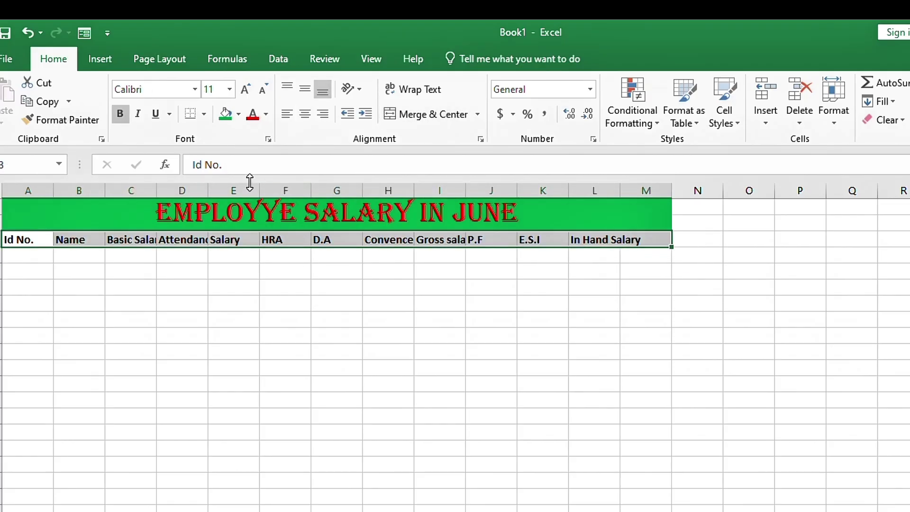
pyautogui.click(233, 209)
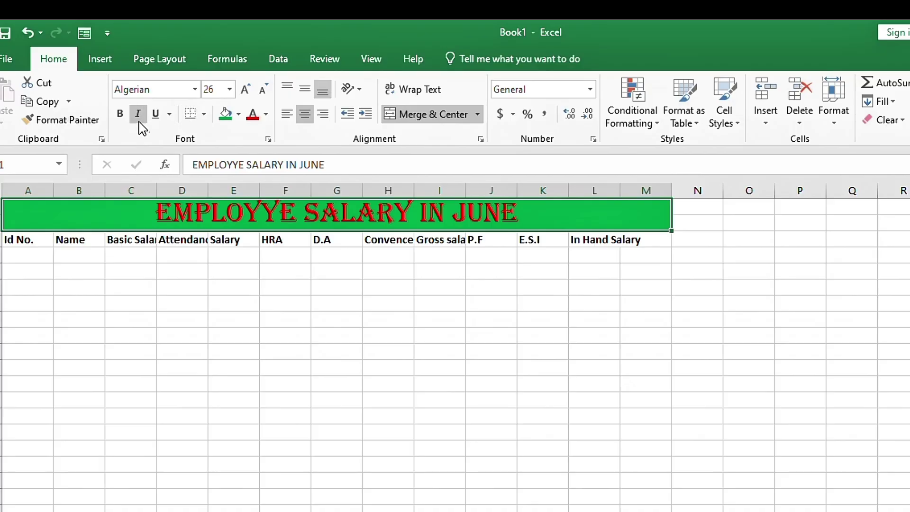
pyautogui.click(127, 122)
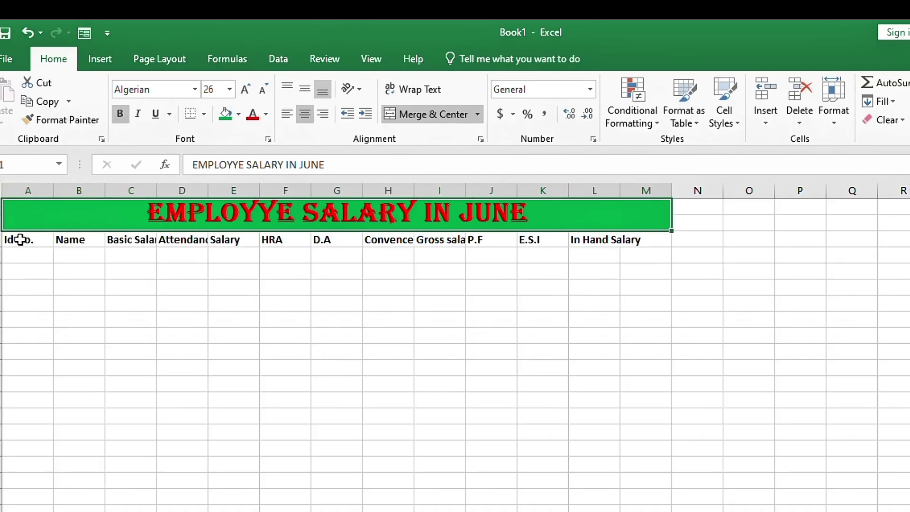
# - Apply All Borders to the table range A3:M10
pyautogui.moveTo(16, 239); pyautogui.dragTo(634, 355)
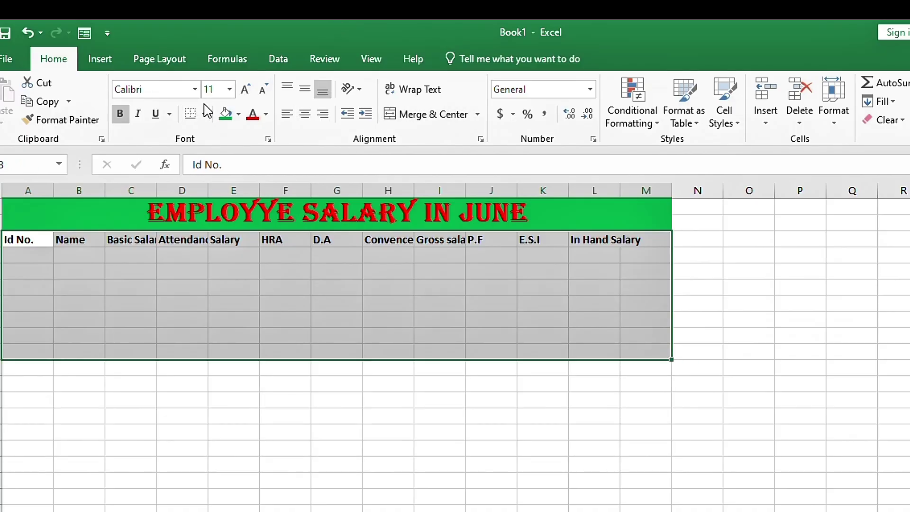
pyautogui.click(205, 113)
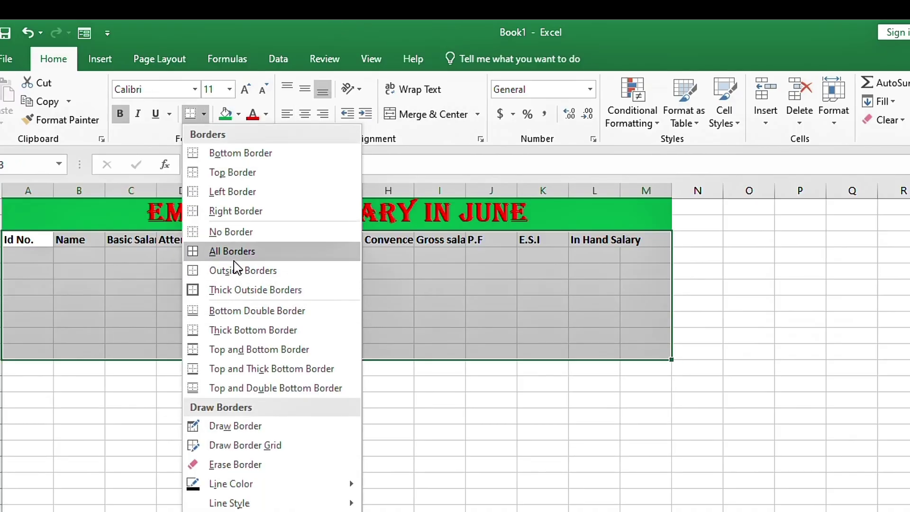
pyautogui.click(234, 259)
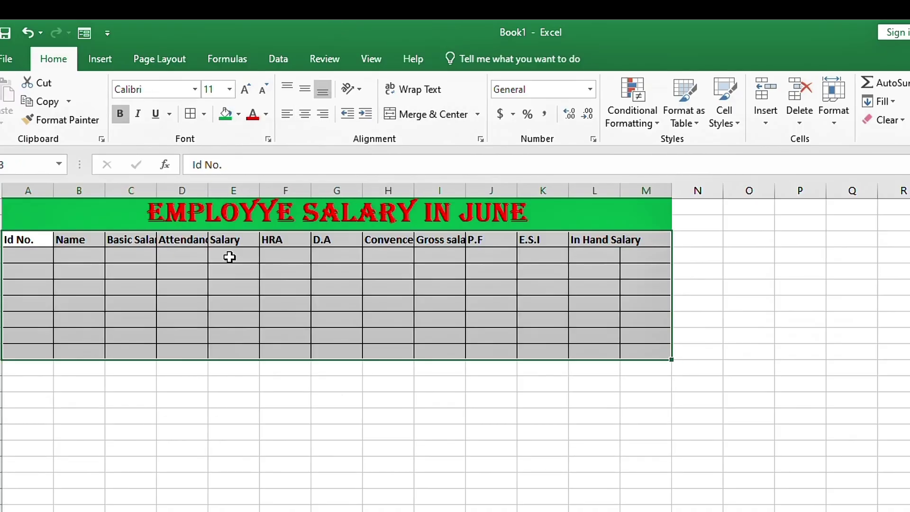
# - Enter the first employee's ID number in cell A4 and fill it down to A10 as a consecutive series
pyautogui.click(30, 256)
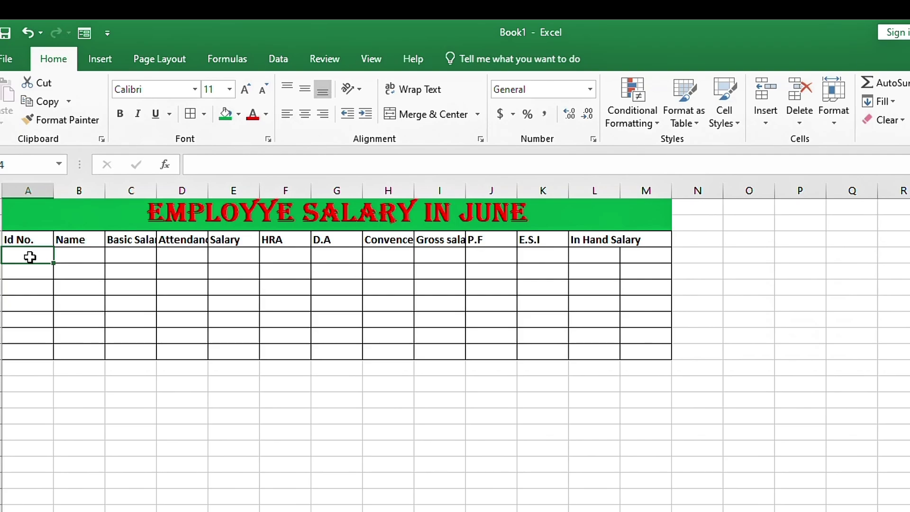
pyautogui.write('10012')
pyautogui.press('BackSpace')
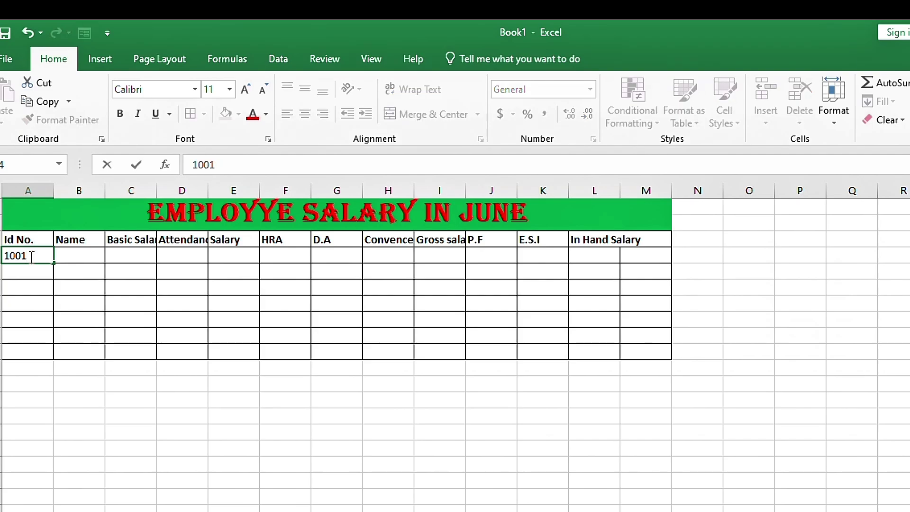
pyautogui.press('Tab')
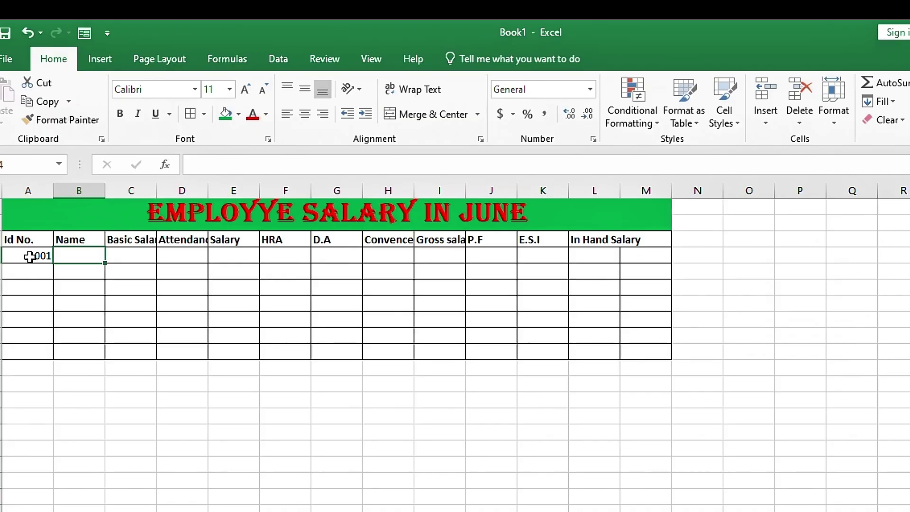
pyautogui.click(30, 256)
pyautogui.moveTo(53, 263); pyautogui.dragTo(55, 353)
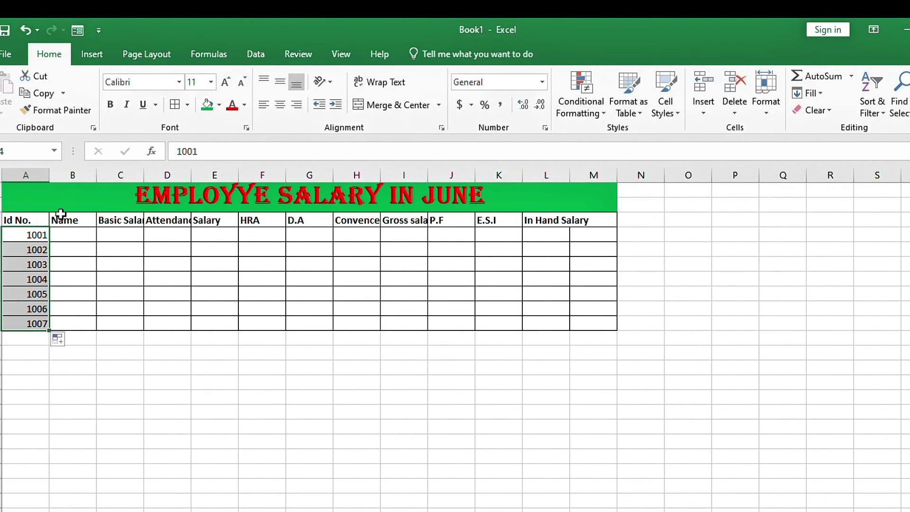
# - Enter the names of the first three employees in cells B4 to B6
pyautogui.click(62, 237)
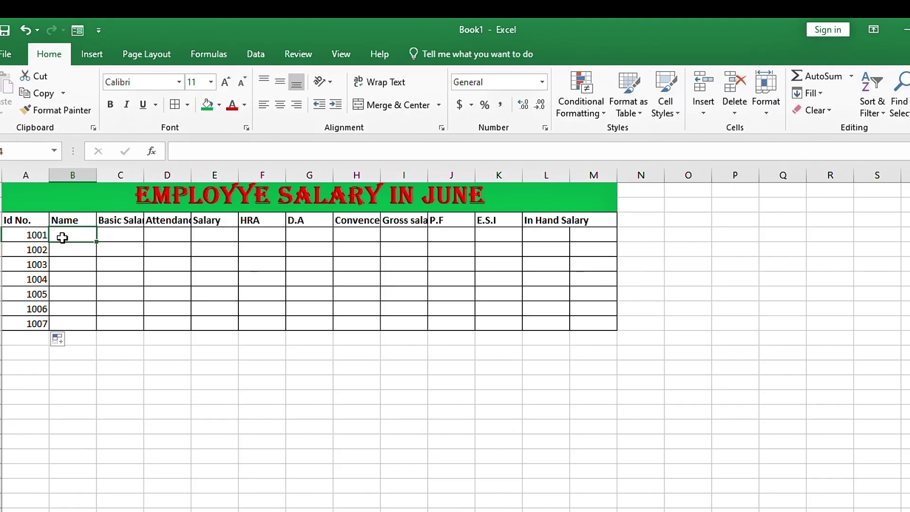
pyautogui.write('SACHIN')
pyautogui.press('Return')
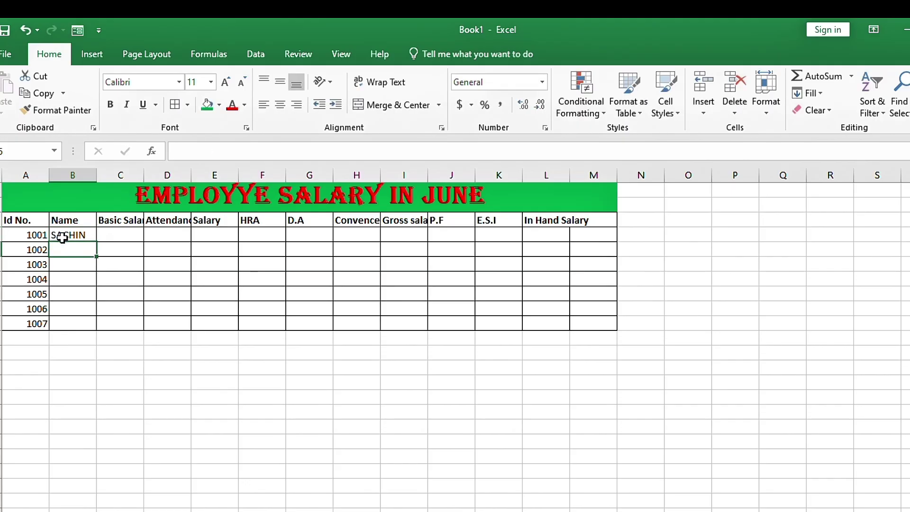
pyautogui.write('AKASH')
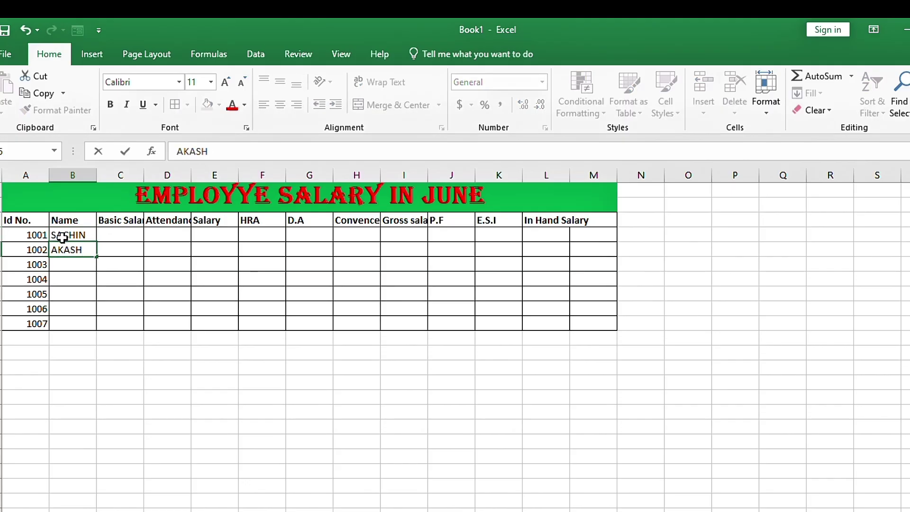
pyautogui.press('Return')
pyautogui.write('PRADEEP')
pyautogui.press('Return')
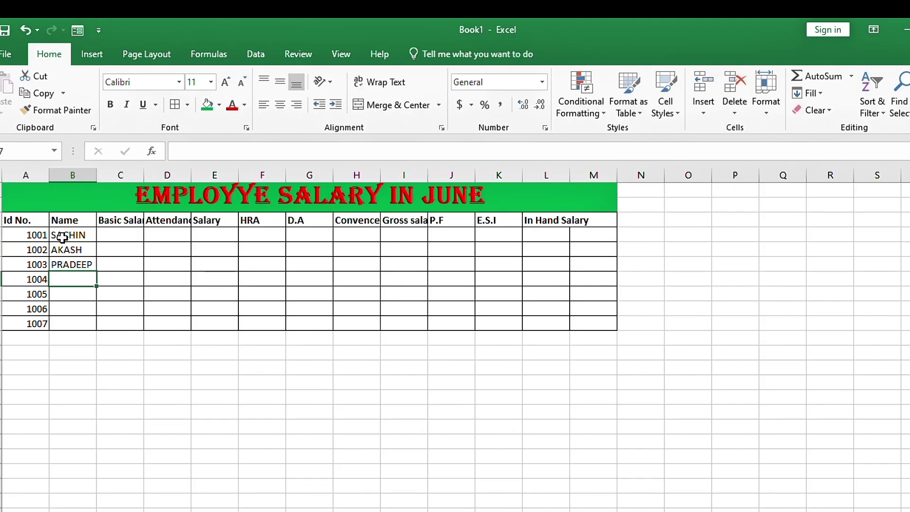
# - Enter the remaining four employees' names in cells B7 to B10 and go to the first Basic Salary cell, C4
pyautogui.write('SONU')
pyautogui.press('Return')
pyautogui.write('KAPI')
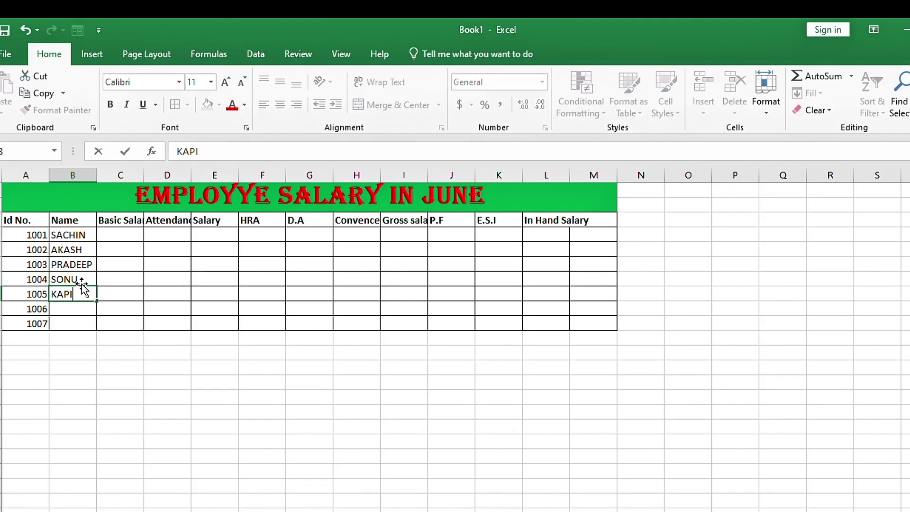
pyautogui.write('L')
pyautogui.press('Return')
pyautogui.write('RAJAT')
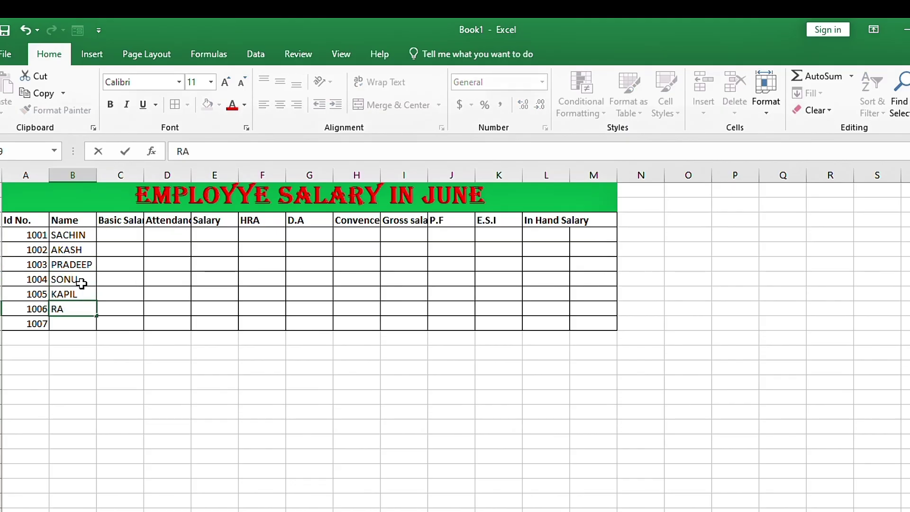
pyautogui.press('Return')
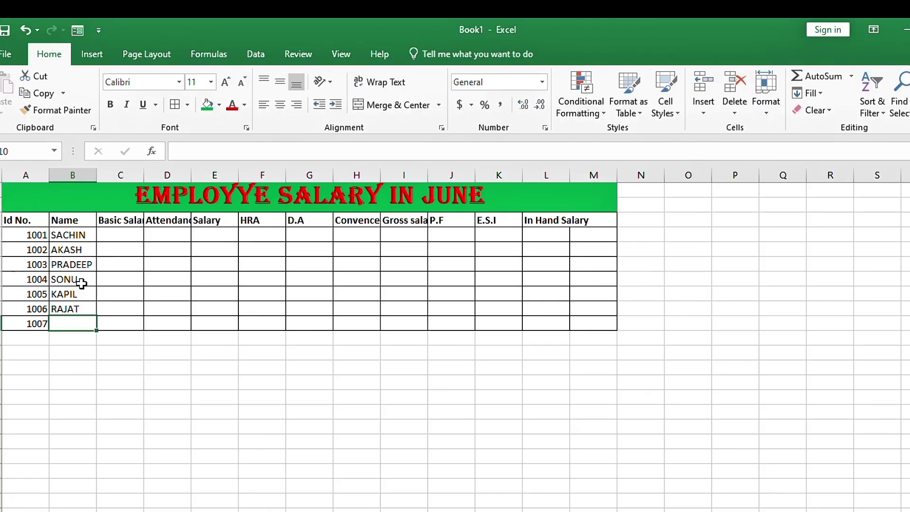
pyautogui.write('VIPIN')
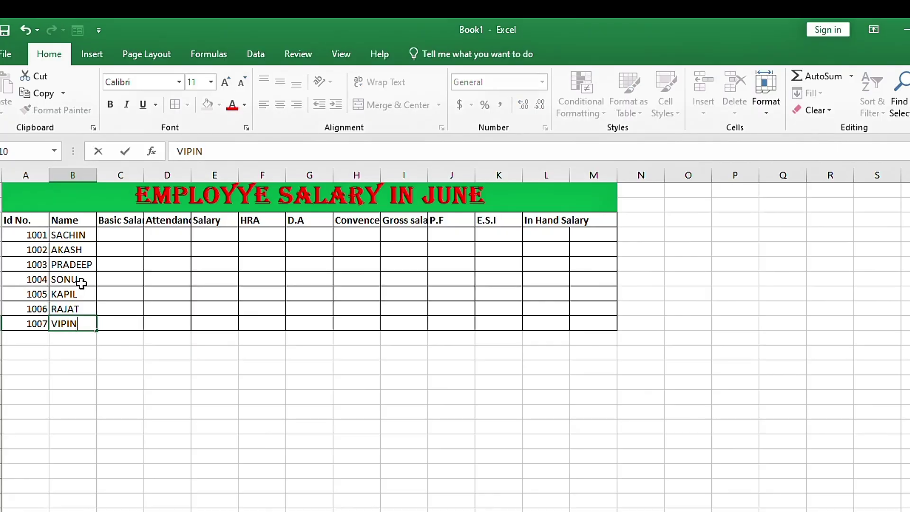
pyautogui.press('Tab')
pyautogui.press('Up')
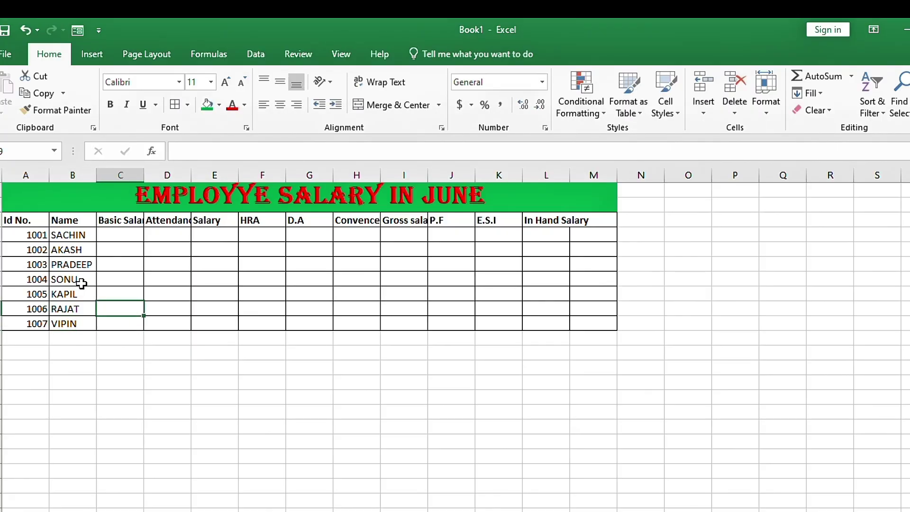
pyautogui.press('Up')
pyautogui.press('Up')
pyautogui.press('Up')
pyautogui.press('Up')
pyautogui.press('Up')
pyautogui.press('Up')
pyautogui.press('Down')
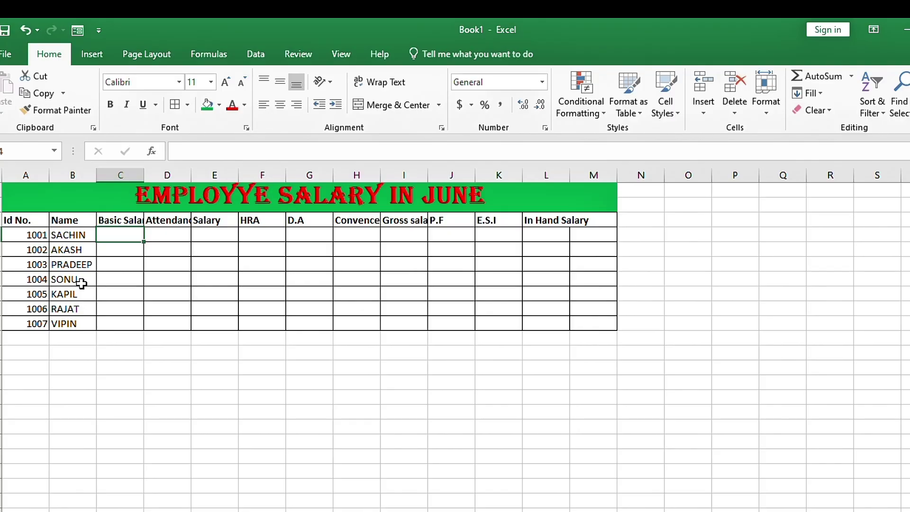
# - Widen columns C, D and I to fit their headers and narrow column M slightly
pyautogui.moveTo(144, 175); pyautogui.dragTo(219, 175)
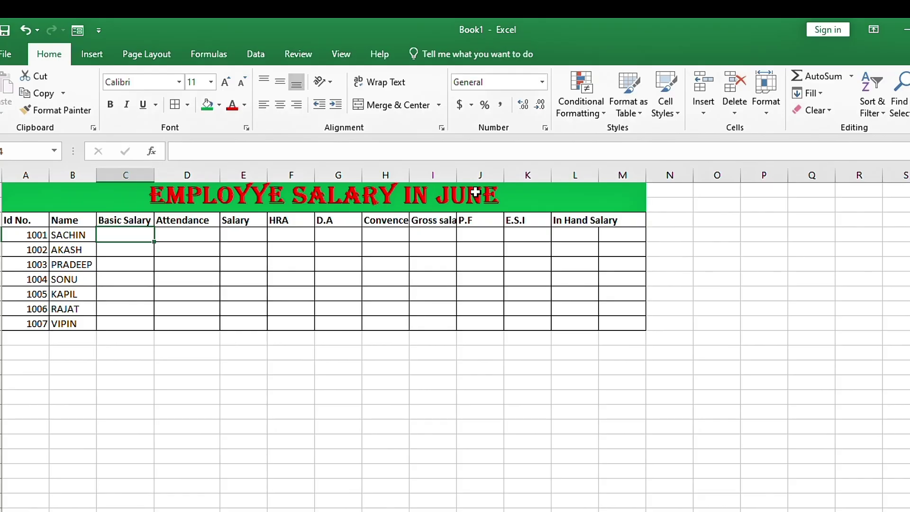
pyautogui.moveTo(455, 180); pyautogui.dragTo(470, 178)
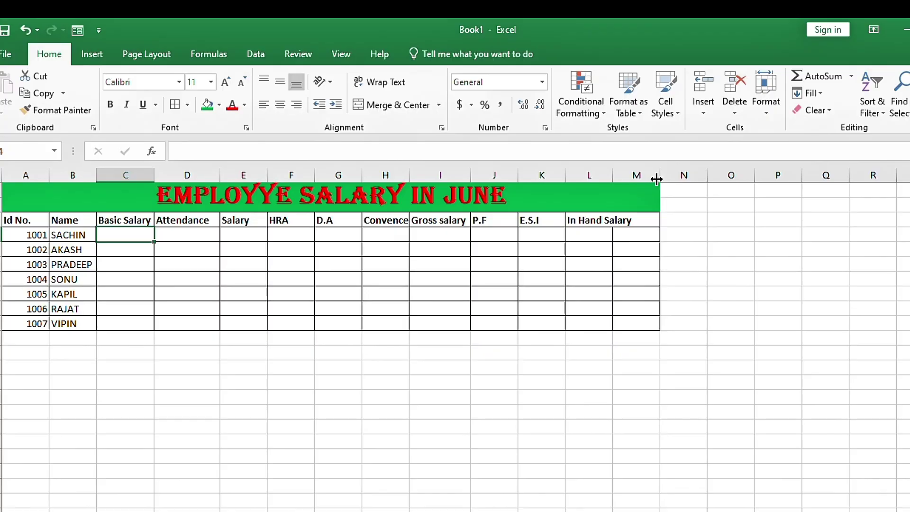
pyautogui.moveTo(656, 179); pyautogui.dragTo(647, 179)
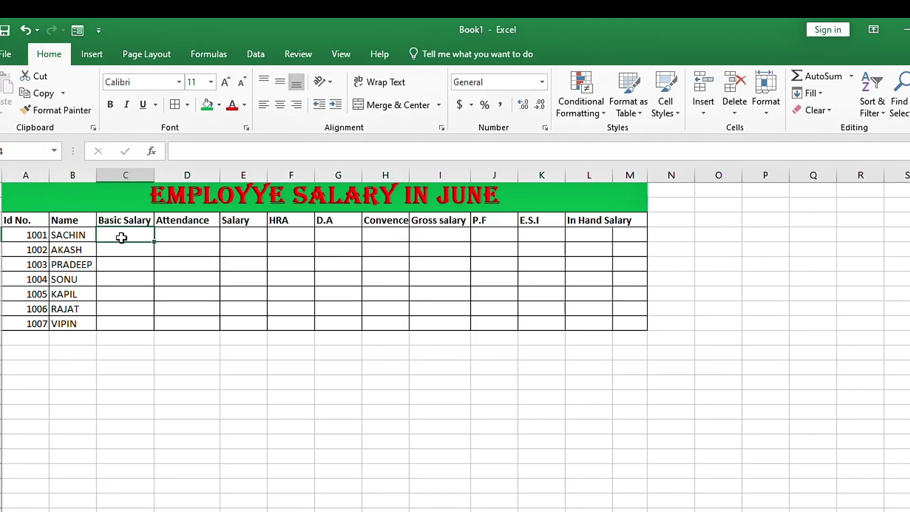
# - Enter the first two basic salaries: 20000 in C4 and 15000 in C5
pyautogui.write('20000')
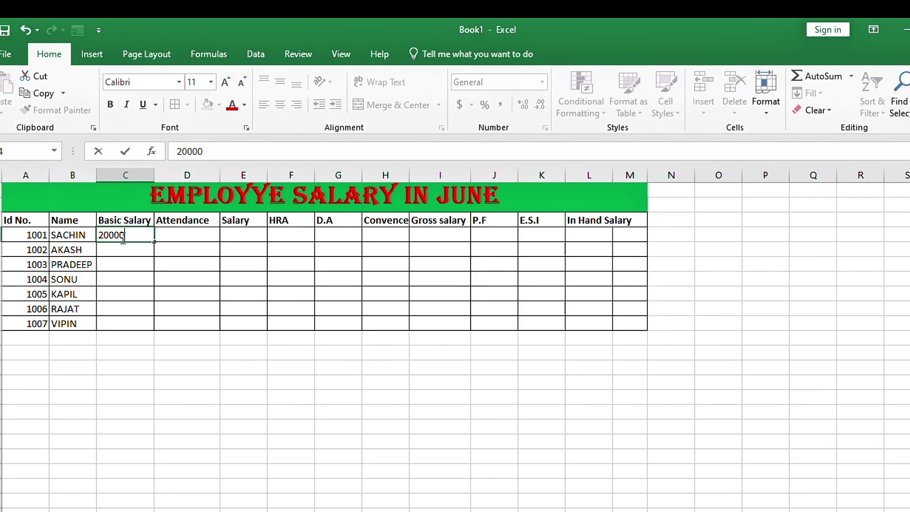
pyautogui.press('Return')
pyautogui.write('15000')
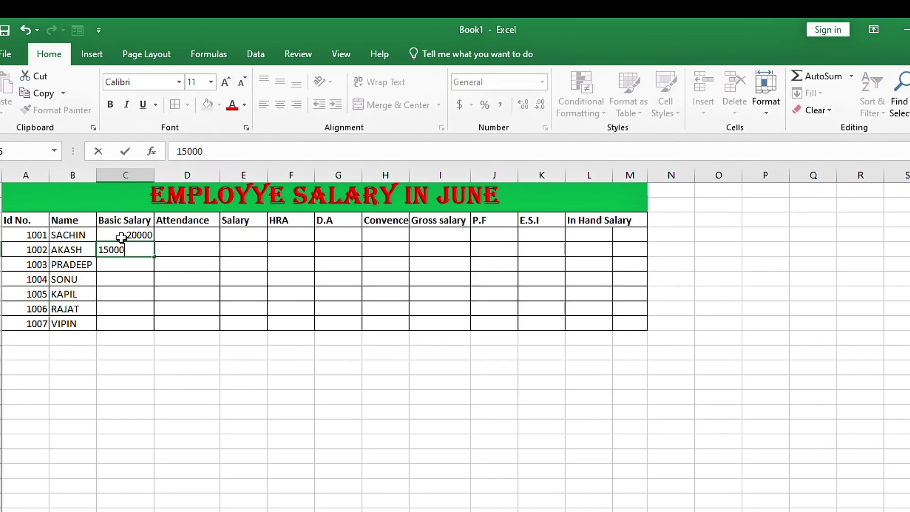
pyautogui.press('Return')
# - Enter a basic salary of 15000 in C6 and fill the same value down to C10
pyautogui.write('25')
pyautogui.press('BackSpace')
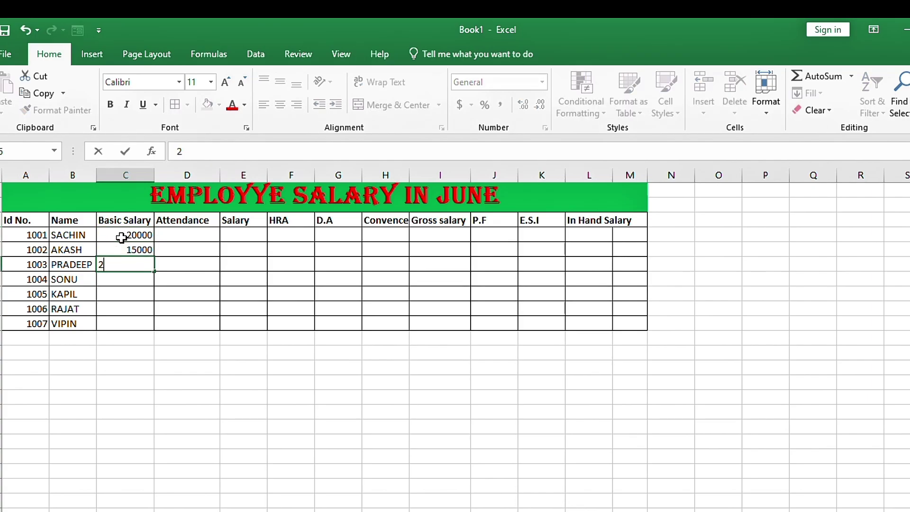
pyautogui.press('BackSpace')
pyautogui.write('5000')
pyautogui.press('BackSpace')
pyautogui.press('BackSpace')
pyautogui.press('BackSpace')
pyautogui.press('BackSpace')
pyautogui.write('15000')
pyautogui.press('Return')
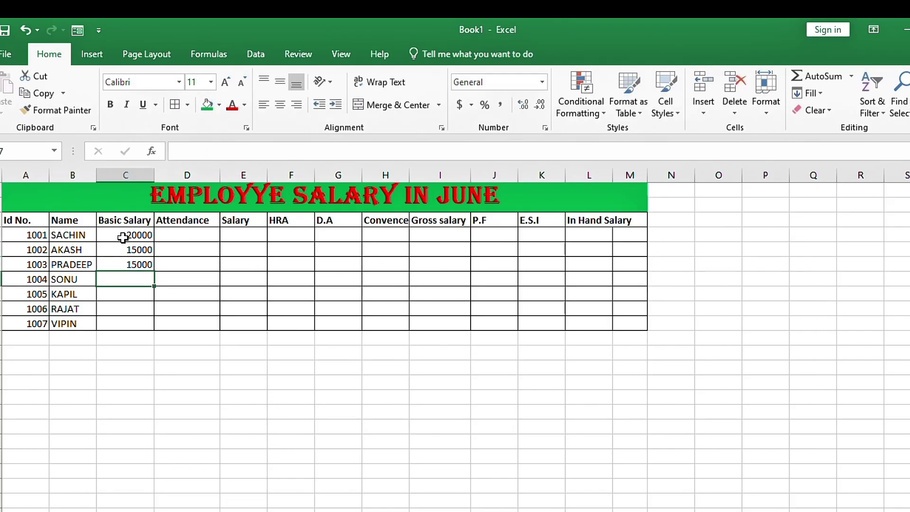
pyautogui.click(138, 264)
pyautogui.moveTo(156, 270); pyautogui.dragTo(155, 326)
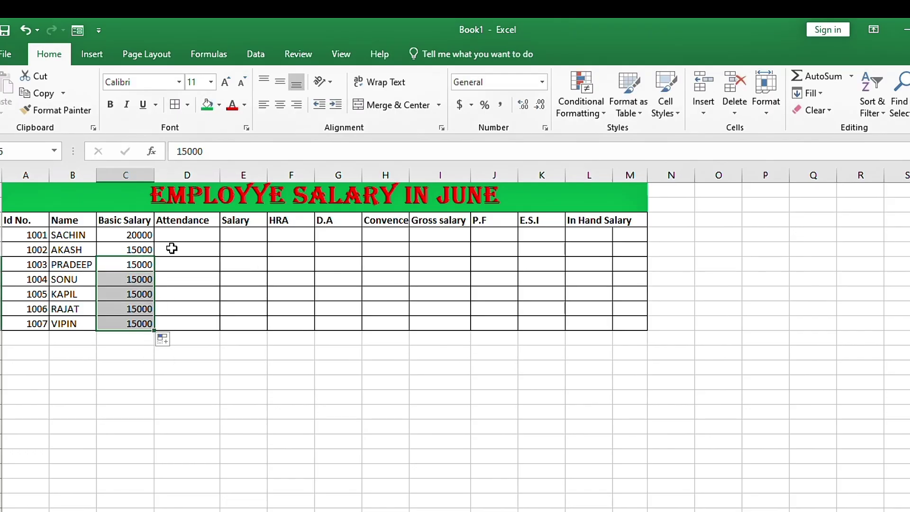
# - Enter the attendance of the first three employees in D4 to D6: 23, 30 and 20
pyautogui.click(172, 246)
pyautogui.click(173, 238)
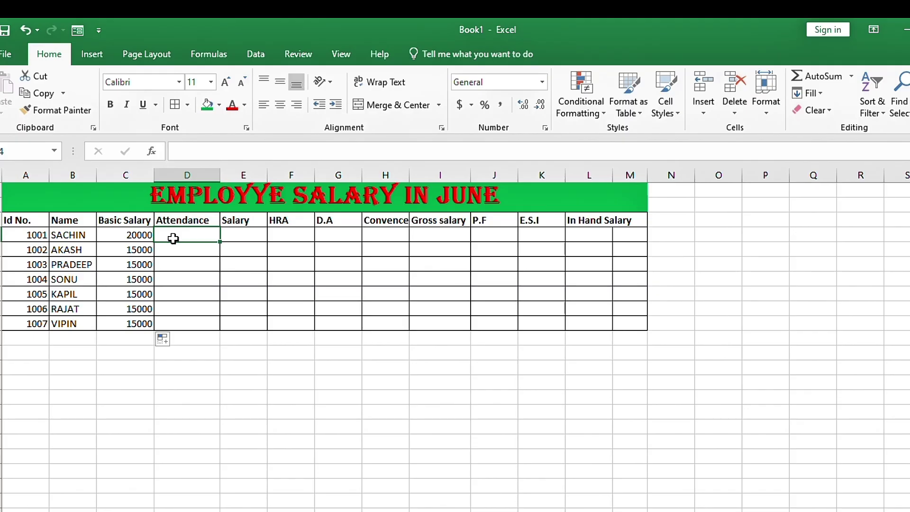
pyautogui.write('23')
pyautogui.press('Return')
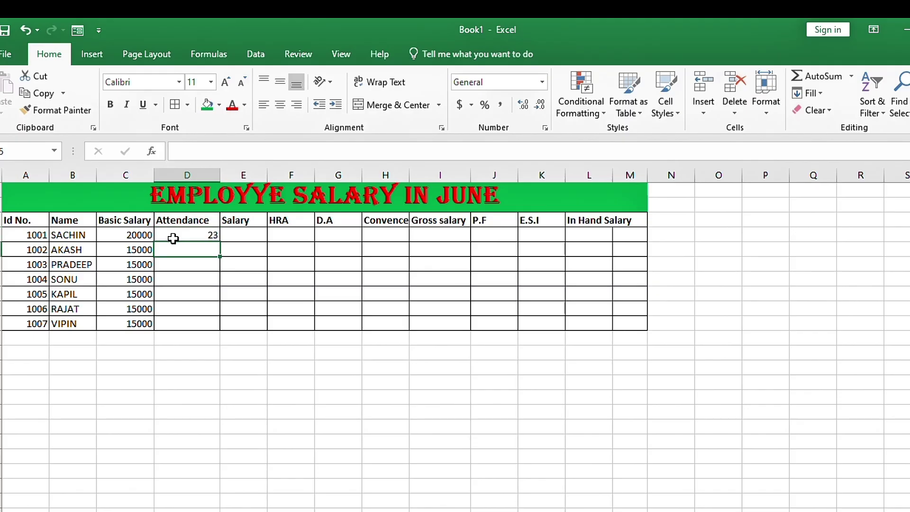
pyautogui.write('3')
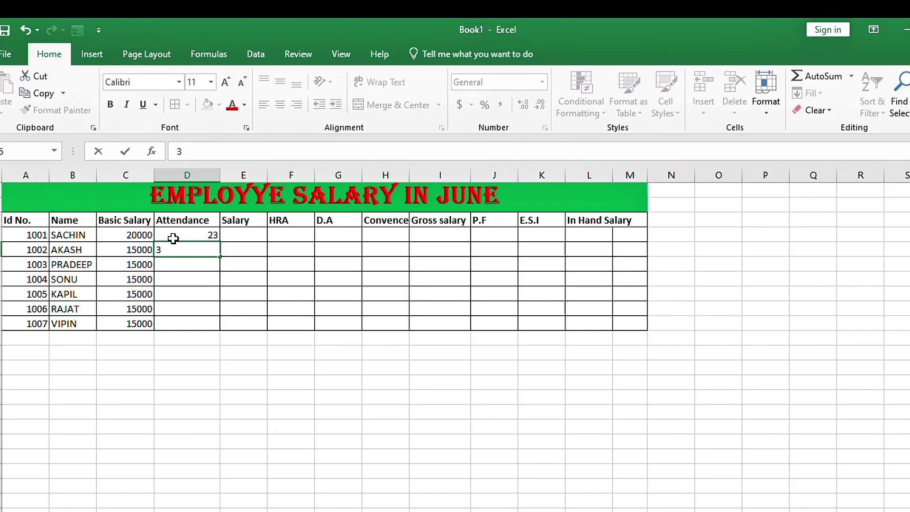
pyautogui.write('0')
pyautogui.press('Return')
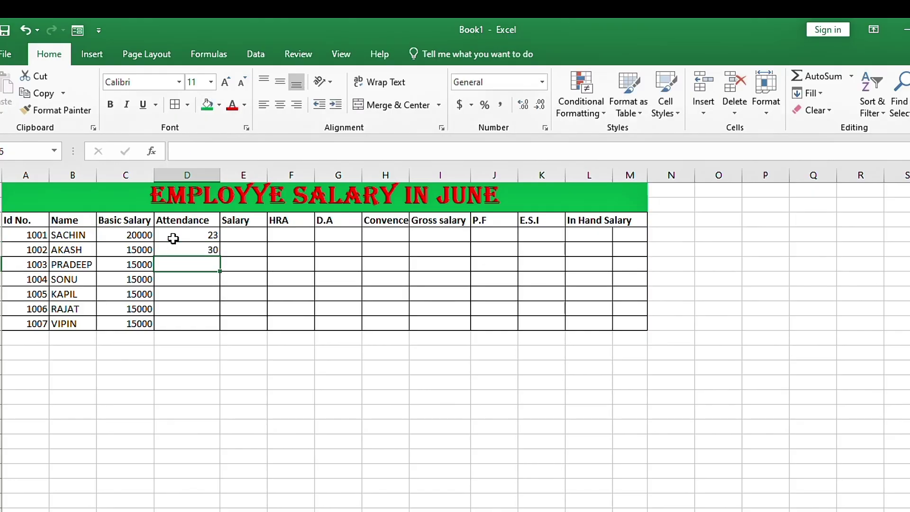
pyautogui.write('20')
pyautogui.press('Return')
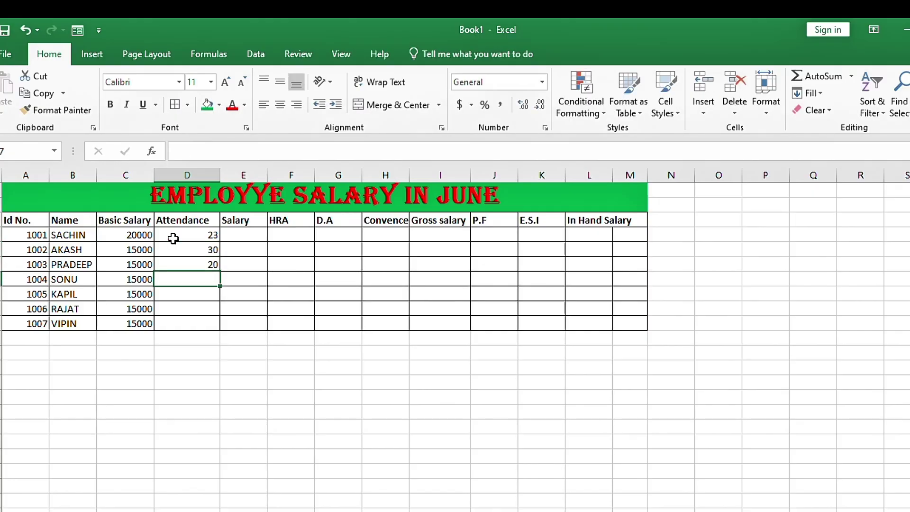
# - Enter the attendance of the remaining four employees in D7 to D10: 28, 27, 28 and 29
pyautogui.write('28')
pyautogui.press('Return')
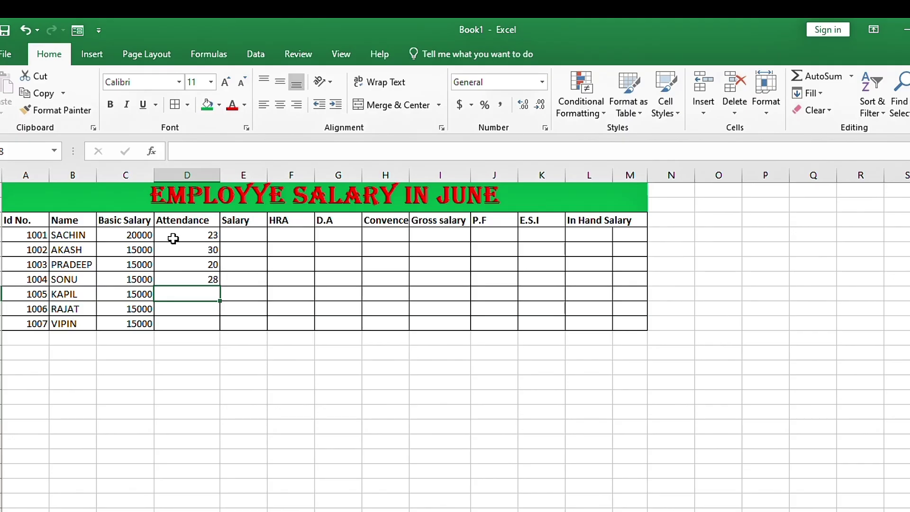
pyautogui.write('27')
pyautogui.press('Return')
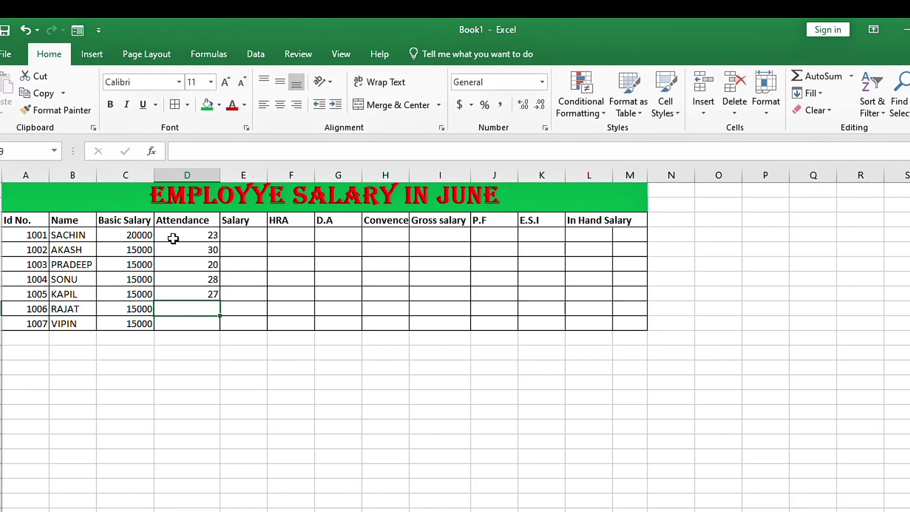
pyautogui.write('28')
pyautogui.press('Return')
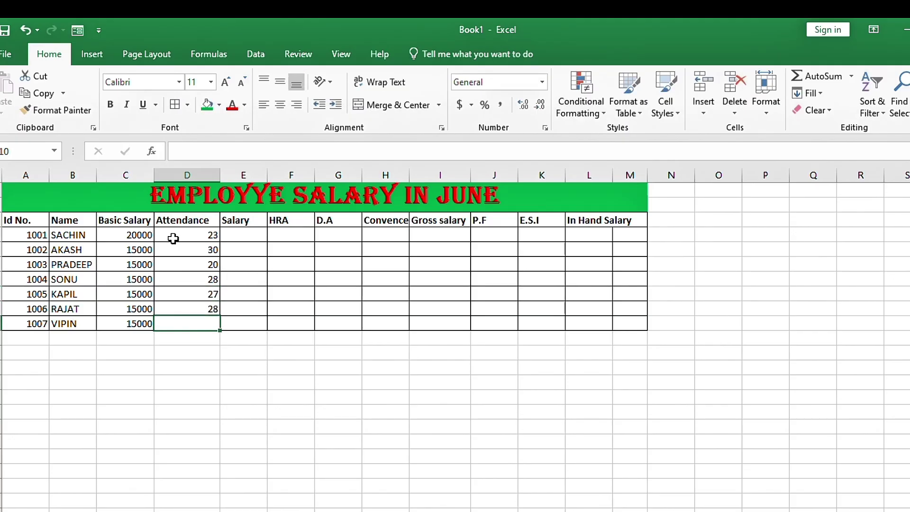
pyautogui.write('29')
pyautogui.press('Tab')
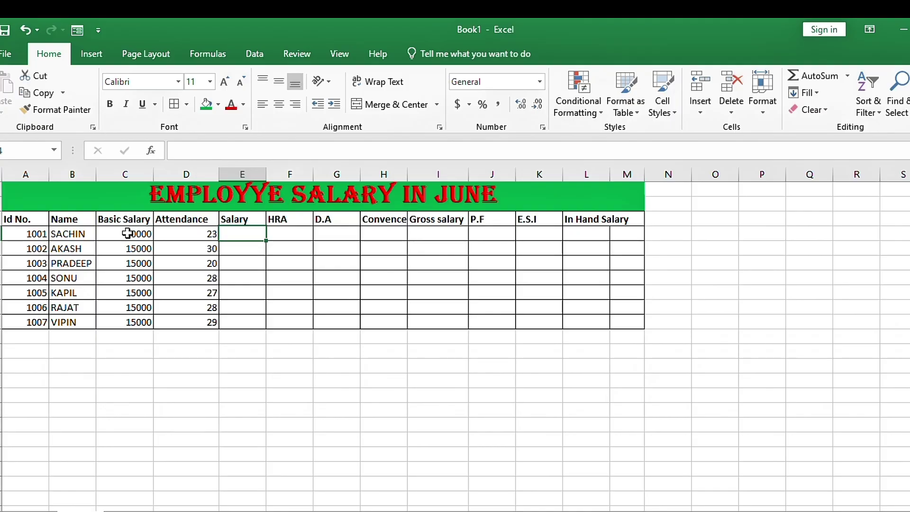
# - Calculate the first employee's salary in E4 with the formula =C4/30*D4
pyautogui.click(127, 233)
pyautogui.click(238, 233)
pyautogui.write('=')
pyautogui.click(129, 234)
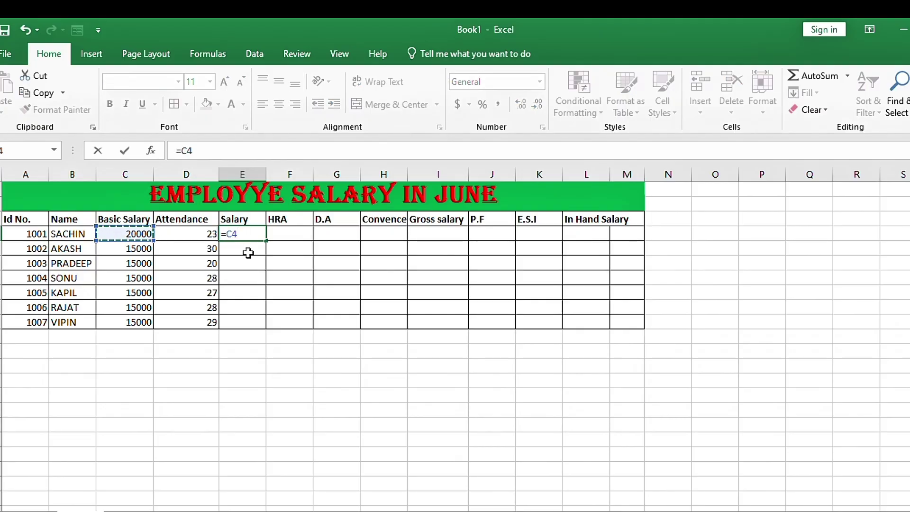
pyautogui.write('/30')
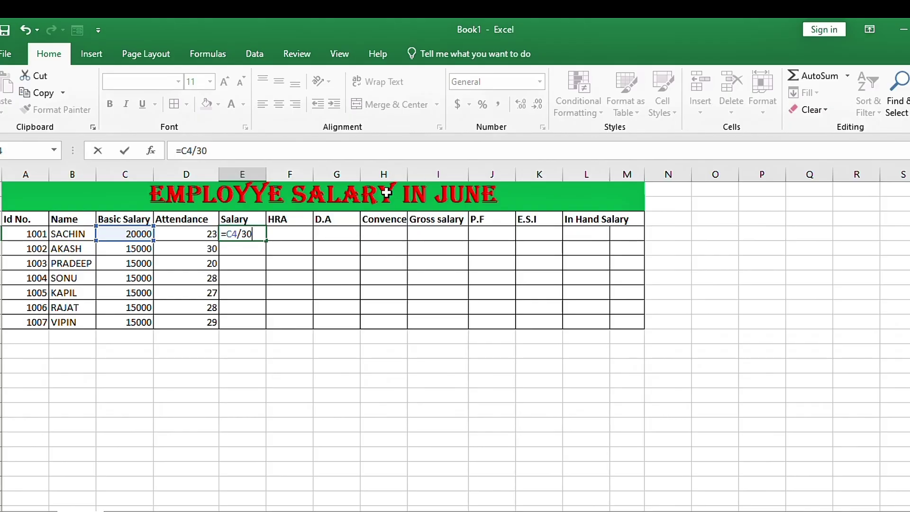
pyautogui.write('*')
pyautogui.click(177, 234)
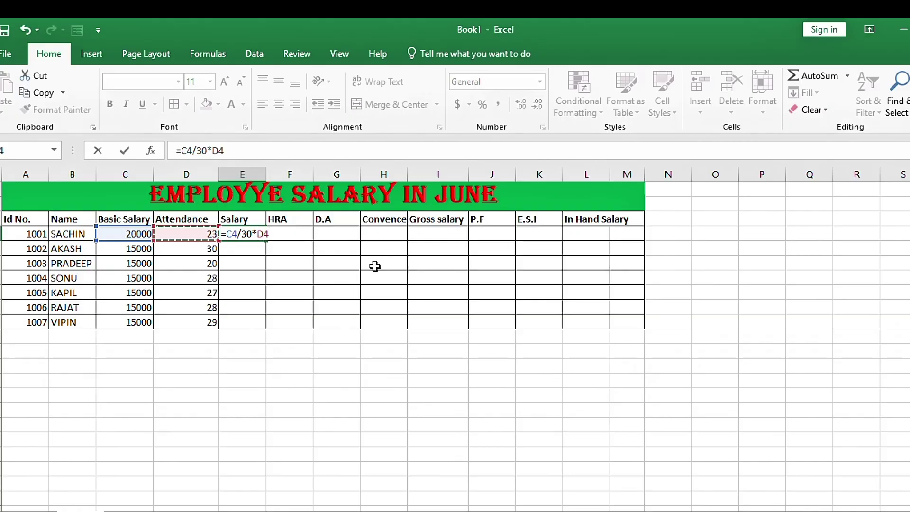
pyautogui.press('Return')
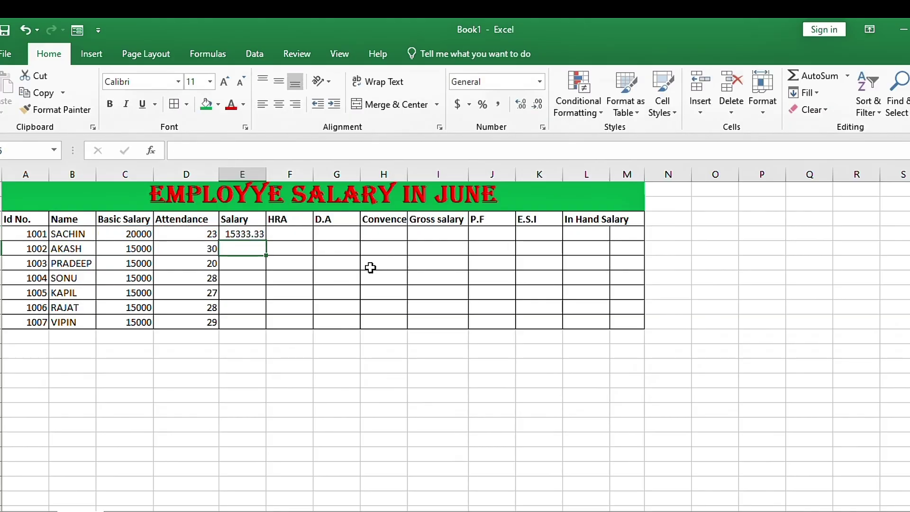
# - Show the salary in E4 without decimals and fill its formula down to E10
pyautogui.click(256, 234)
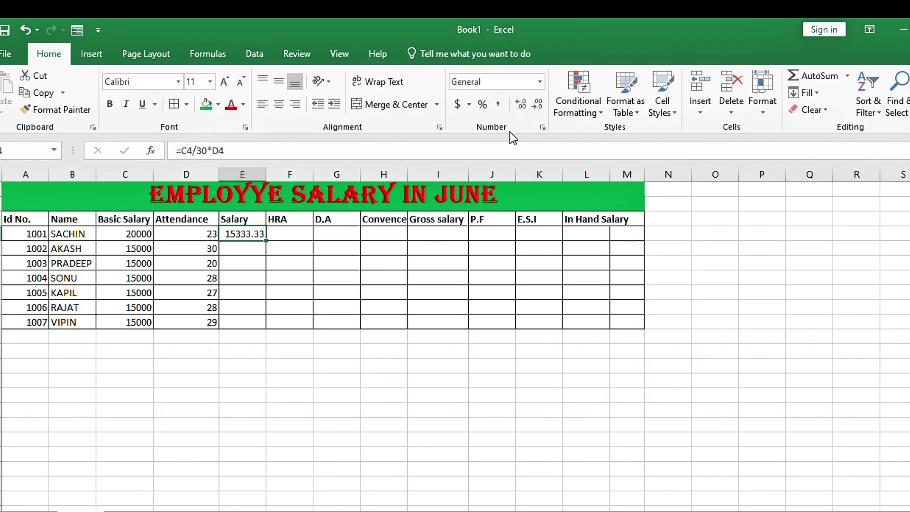
pyautogui.click(541, 108)
pyautogui.click(540, 108)
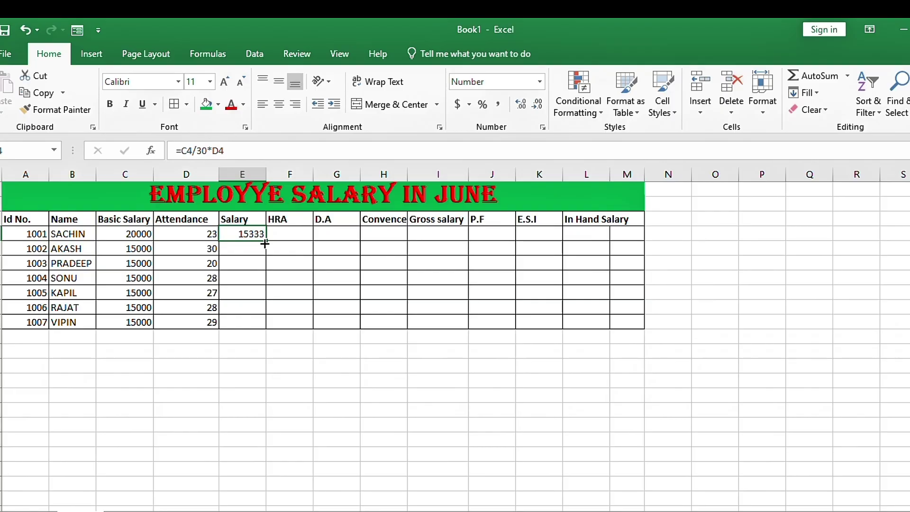
pyautogui.moveTo(264, 243); pyautogui.dragTo(262, 321)
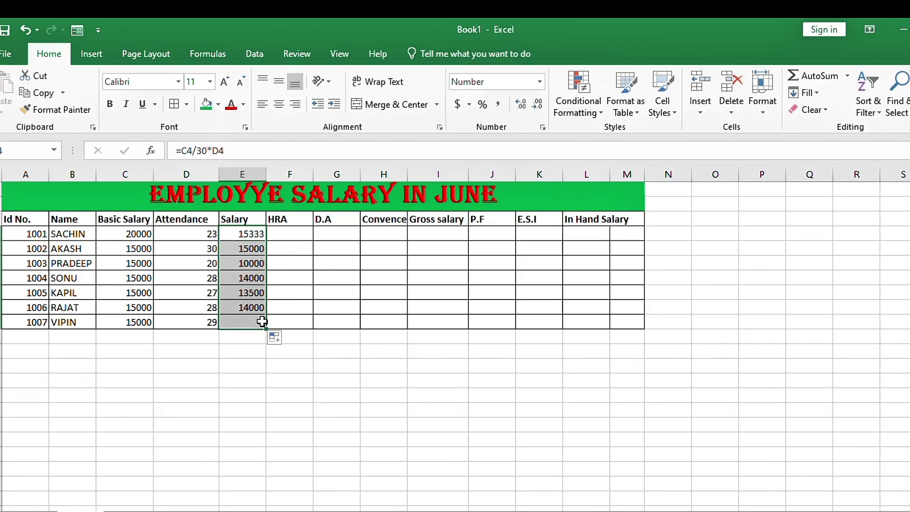
pyautogui.click(260, 249)
# - Enter the HRA amounts 2000, 3000 and 4000 for the first three employees in F4 to F6
pyautogui.click(293, 231)
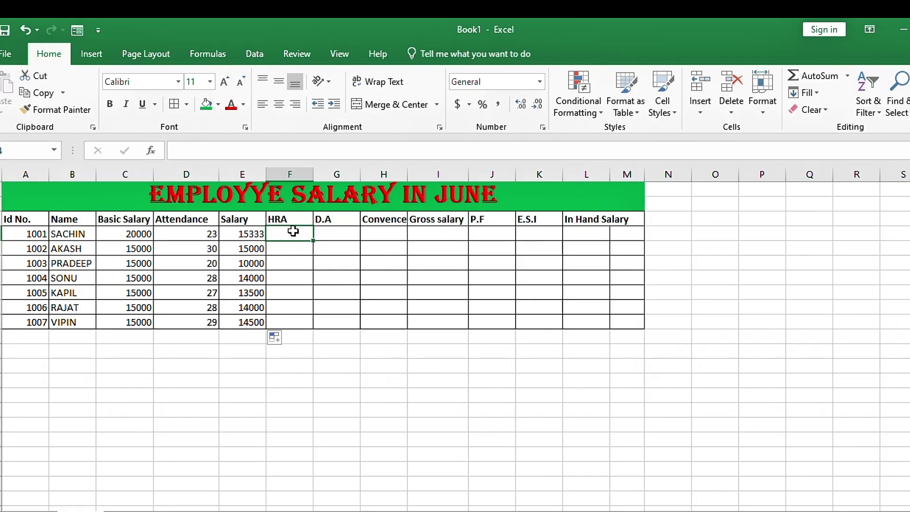
pyautogui.write('2000')
pyautogui.press('Return')
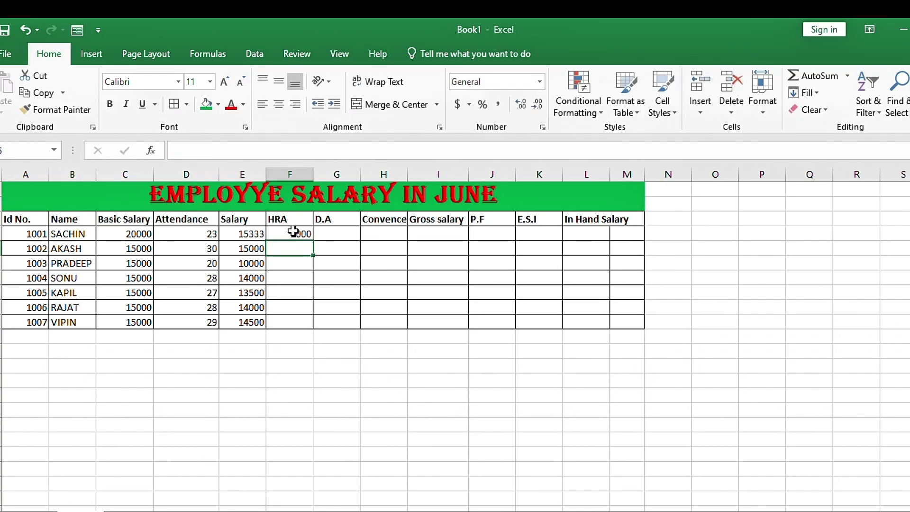
pyautogui.write('300')
pyautogui.press('Return')
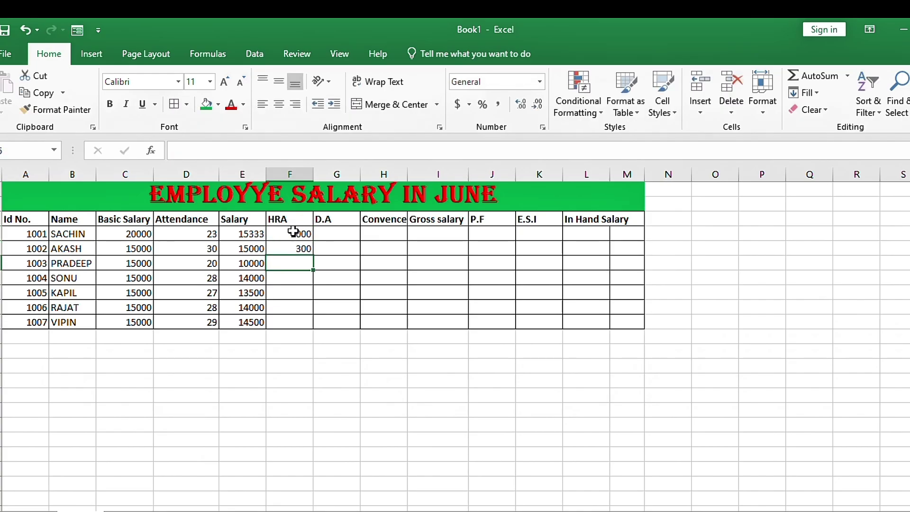
pyautogui.press('Up')
pyautogui.write('2')
pyautogui.press('BackSpace')
pyautogui.write('3000')
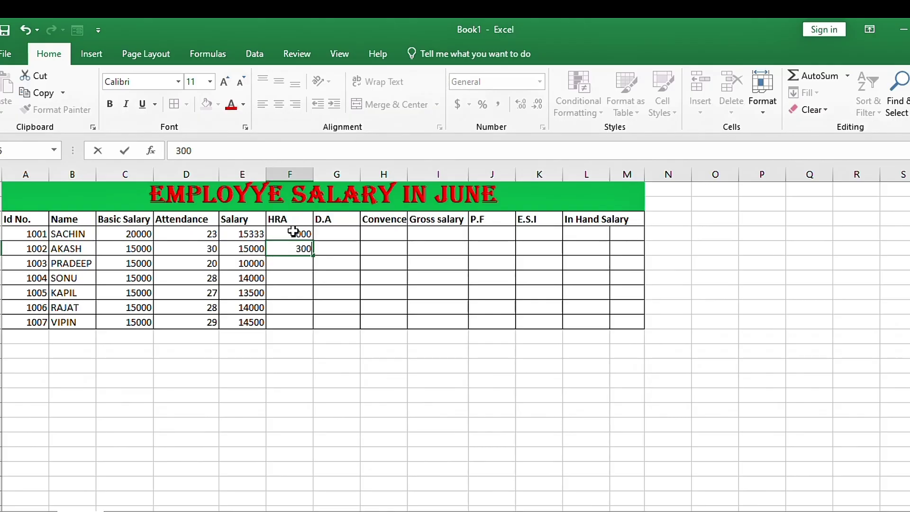
pyautogui.press('Return')
pyautogui.write('4000')
pyautogui.press('Return')
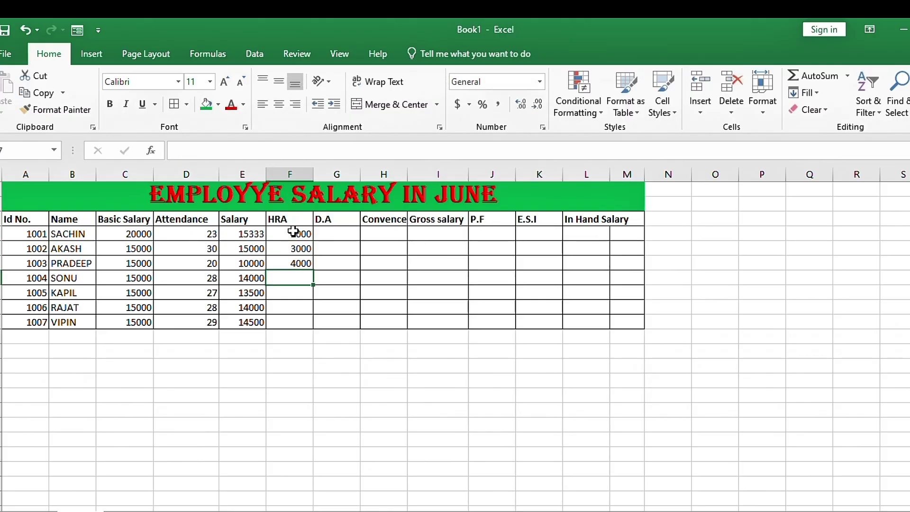
# - Enter an HRA of 3500 in F7 and 2000 in F8, filling the 2000 down to F10
pyautogui.write('35000')
pyautogui.press('Return')
pyautogui.press('Up')
pyautogui.write('3500')
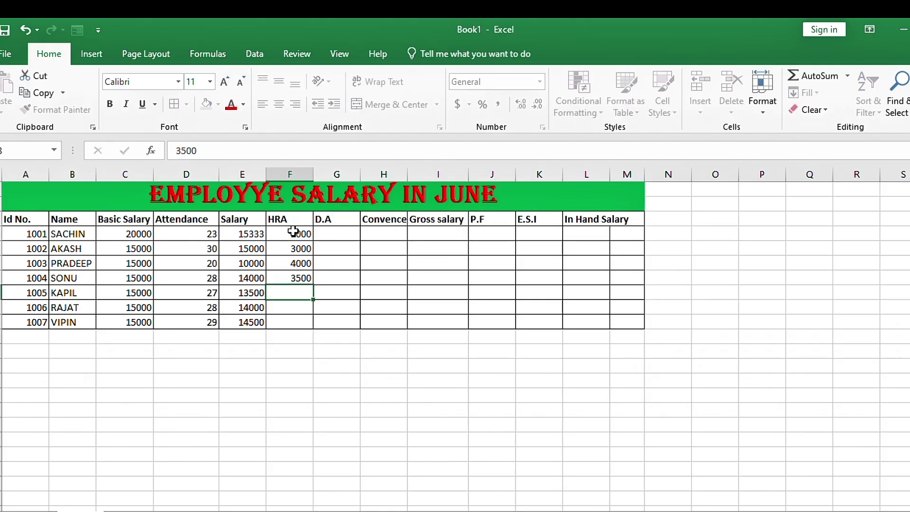
pyautogui.press('Return')
pyautogui.write('2000')
pyautogui.click(311, 295)
pyautogui.moveTo(312, 296); pyautogui.dragTo(311, 326)
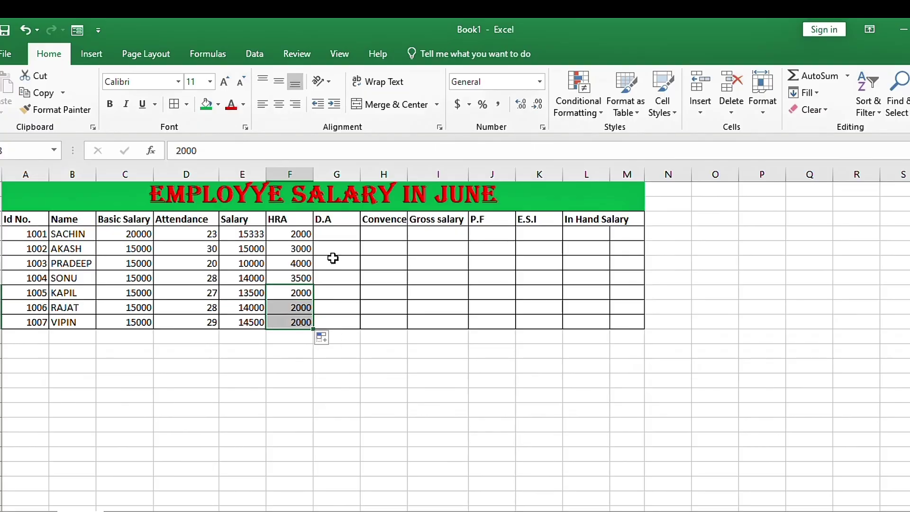
# - Enter the D.A amounts 200, 400 and 300 for the first three employees in G4 to G6
pyautogui.click(341, 231)
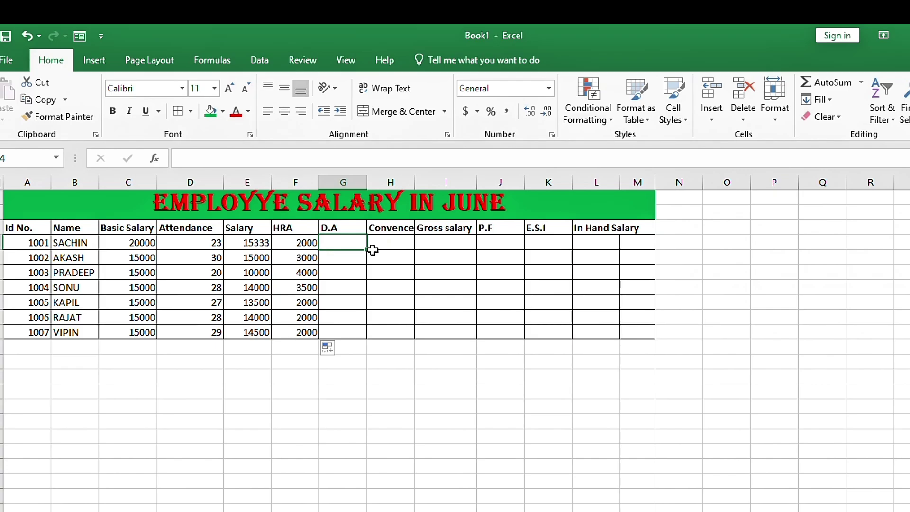
pyautogui.write('200')
pyautogui.press('Return')
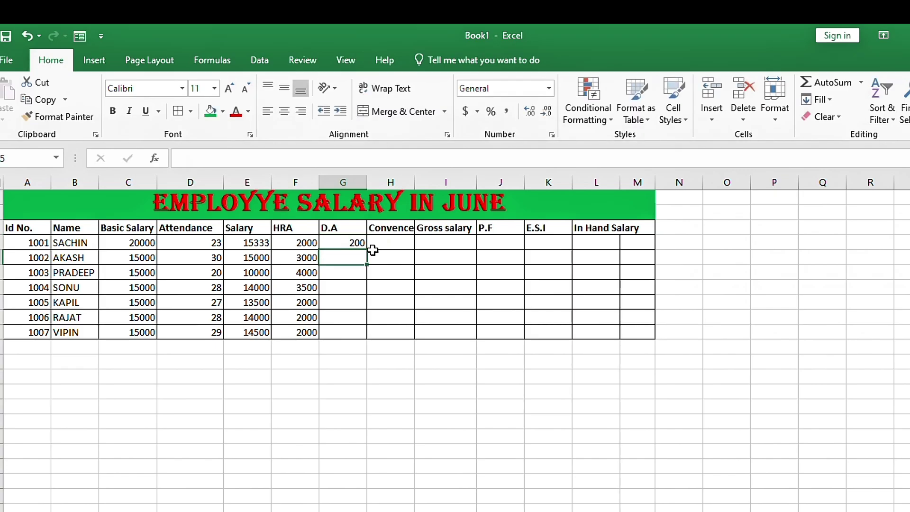
pyautogui.write('400')
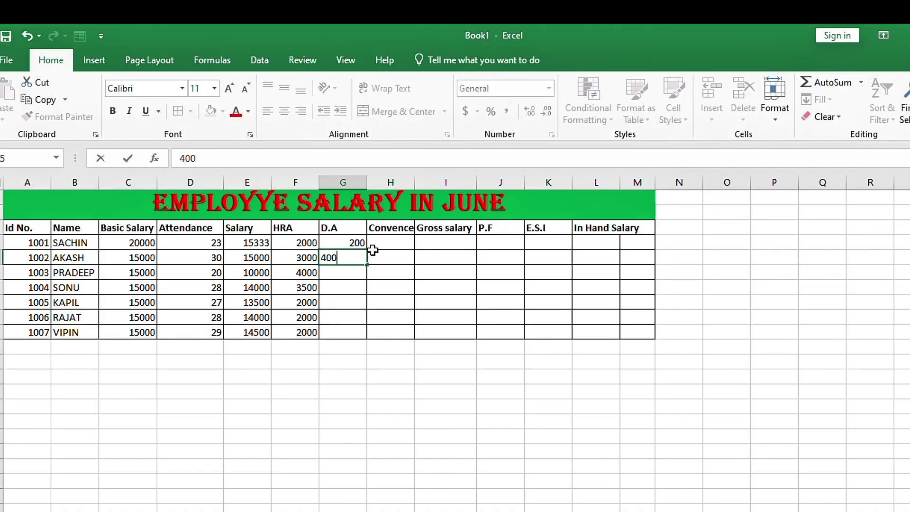
pyautogui.press('Return')
pyautogui.write('300')
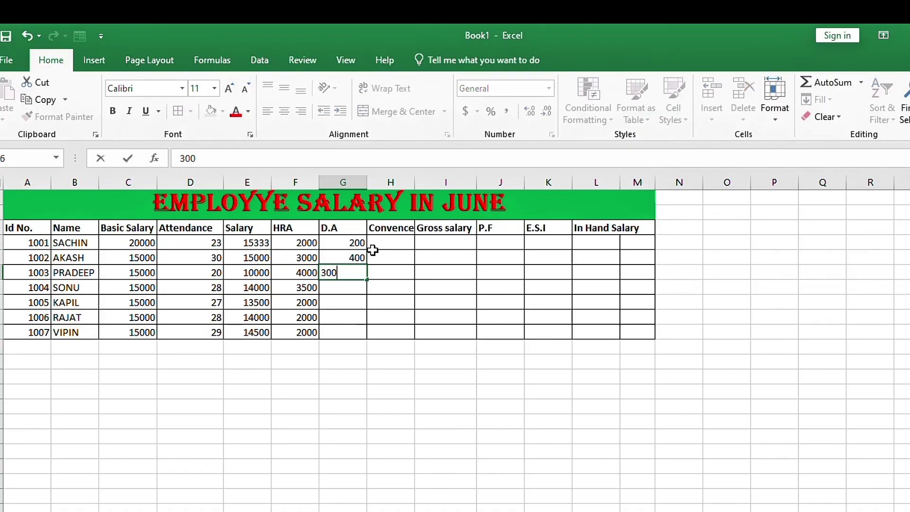
pyautogui.press('Return')
# - Enter a D.A of 200 in G7 and fill the same value down to G10
pyautogui.write('24')
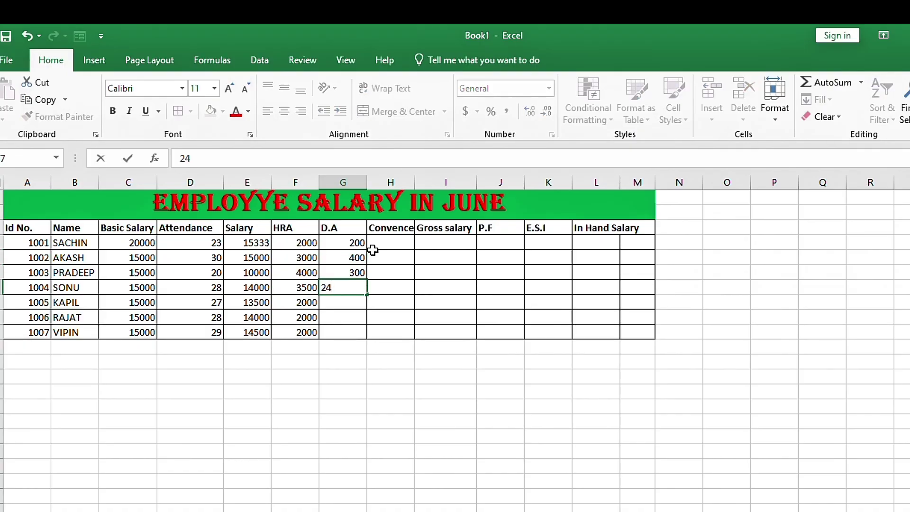
pyautogui.press('BackSpace')
pyautogui.write('00')
pyautogui.press('Return')
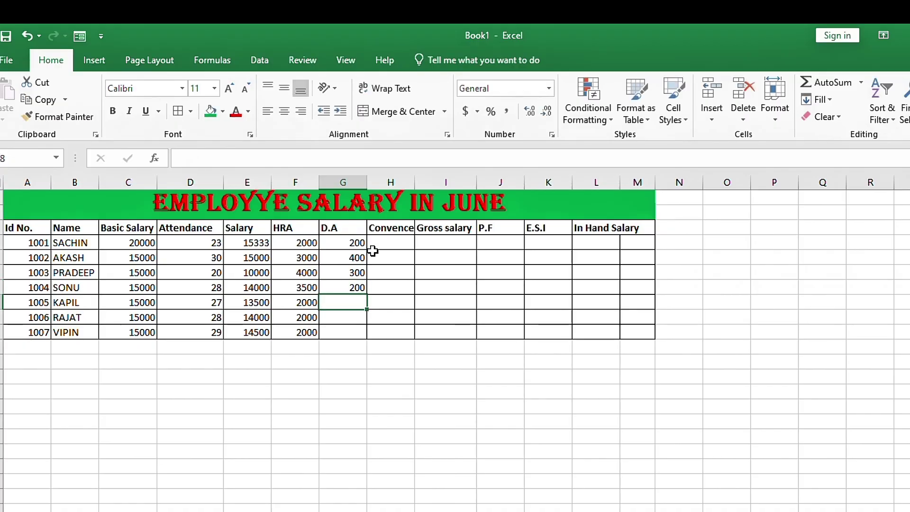
pyautogui.click(357, 286)
pyautogui.moveTo(366, 295); pyautogui.dragTo(365, 338)
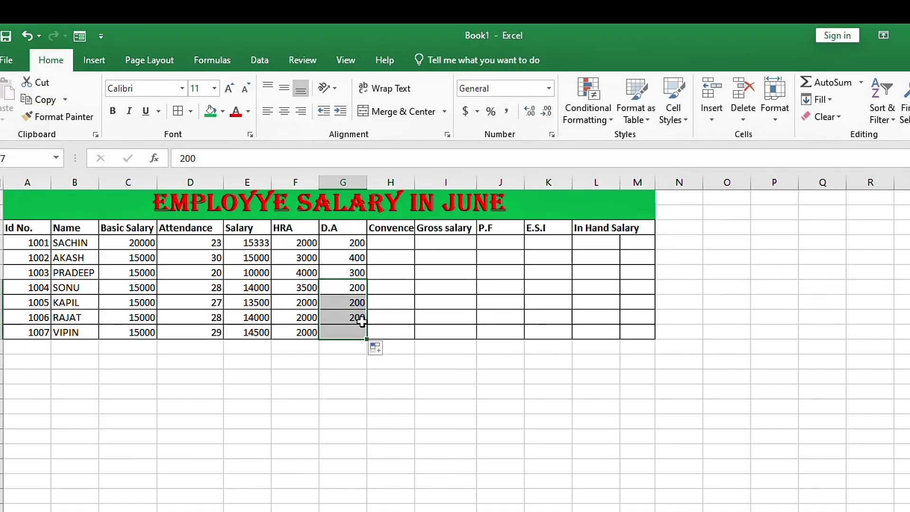
# - Enter a Convence amount of 3500 in H4 and 3000 in H5, filling the 3000 down to H10
pyautogui.click(390, 242)
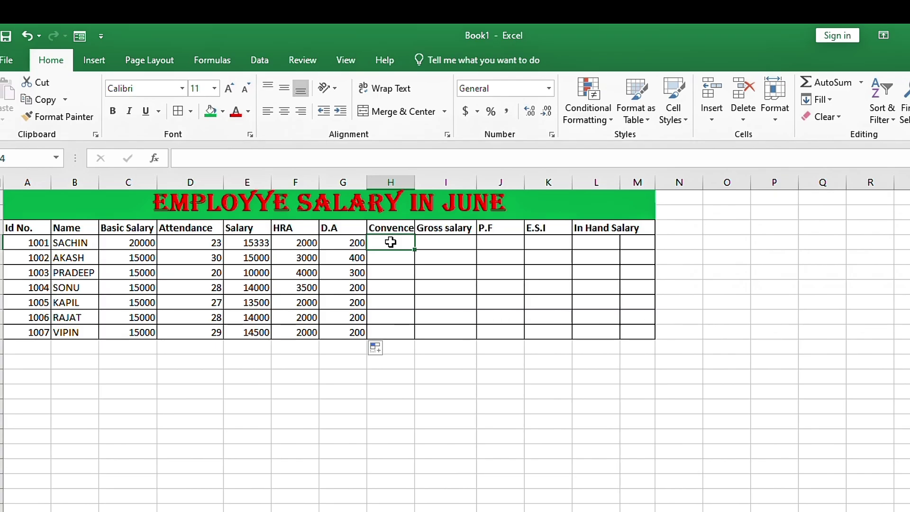
pyautogui.write('3500')
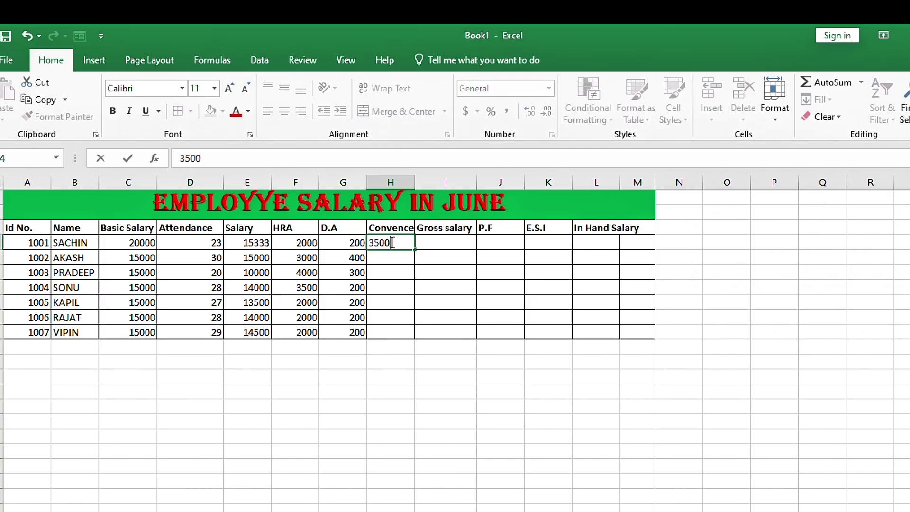
pyautogui.press('Return')
pyautogui.write('3000')
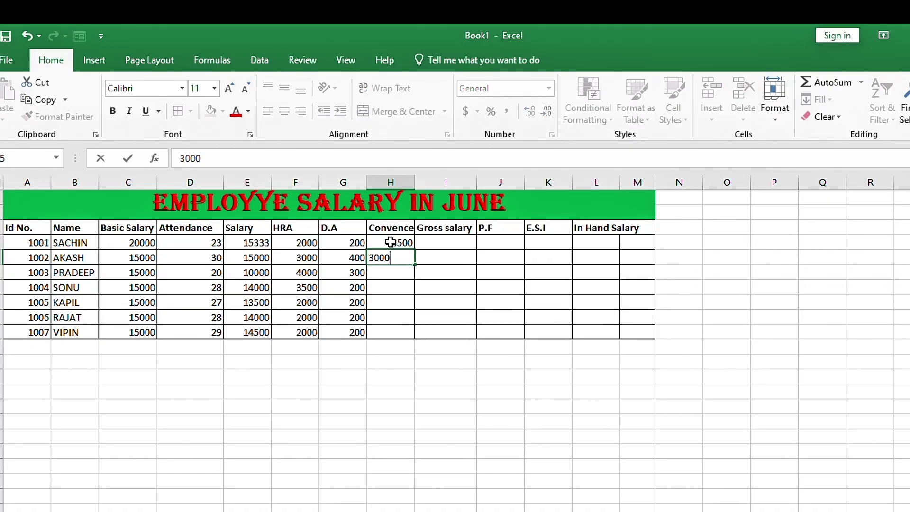
pyautogui.press('Return')
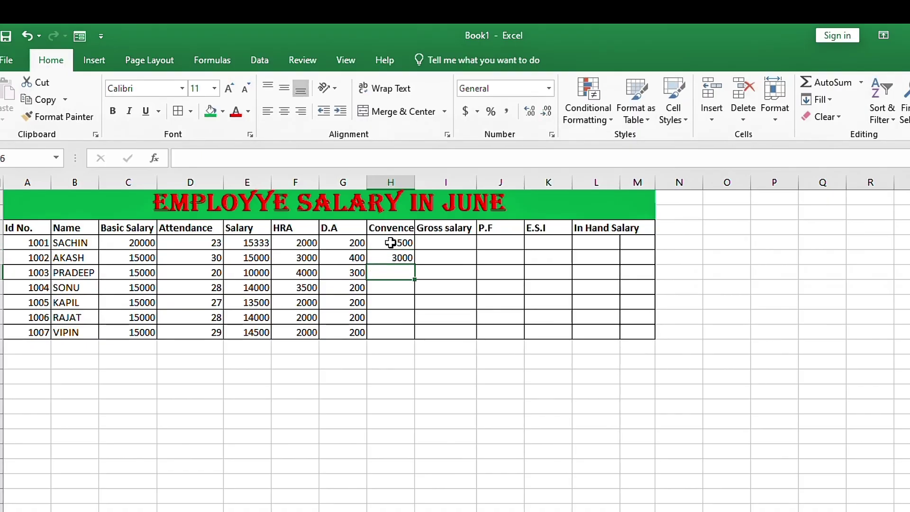
pyautogui.click(401, 257)
pyautogui.moveTo(415, 267); pyautogui.dragTo(414, 346)
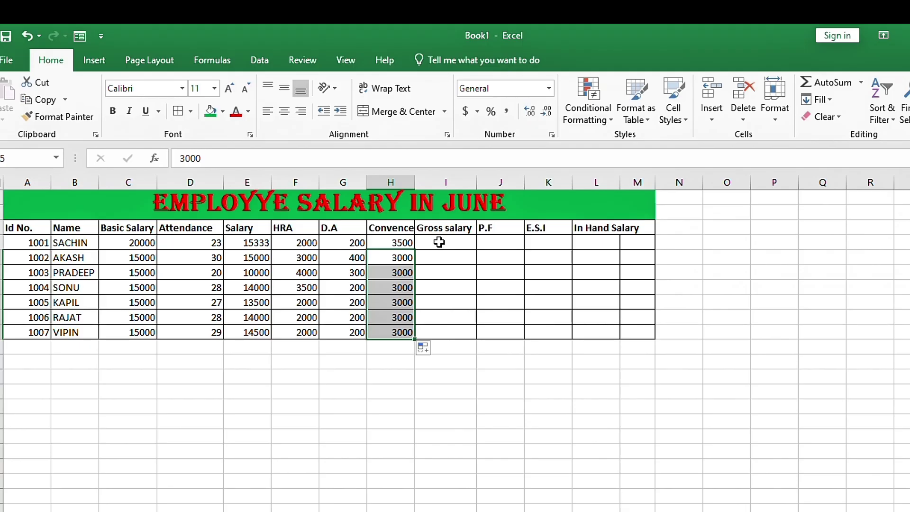
# - Calculate the first employee's gross salary in I4 with the formula =SUM(E4:H4)
pyautogui.click(439, 243)
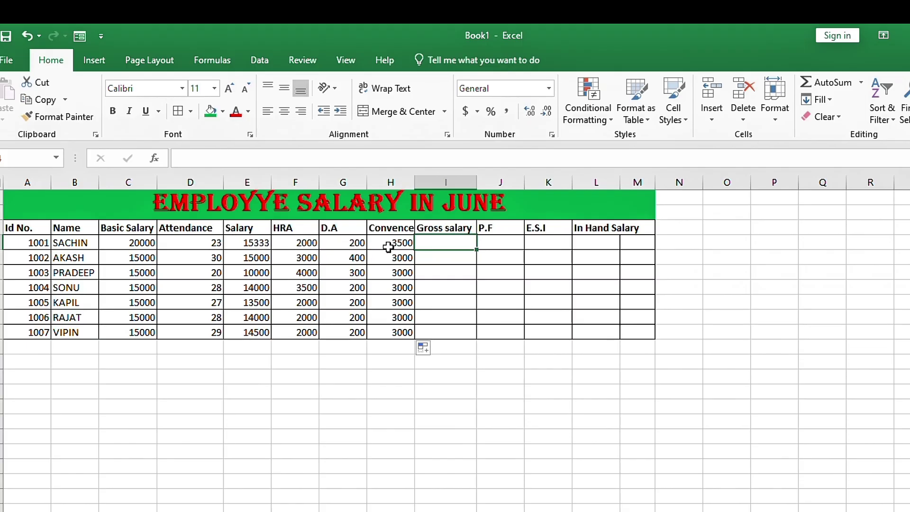
pyautogui.click(443, 249)
pyautogui.write('=SUM')
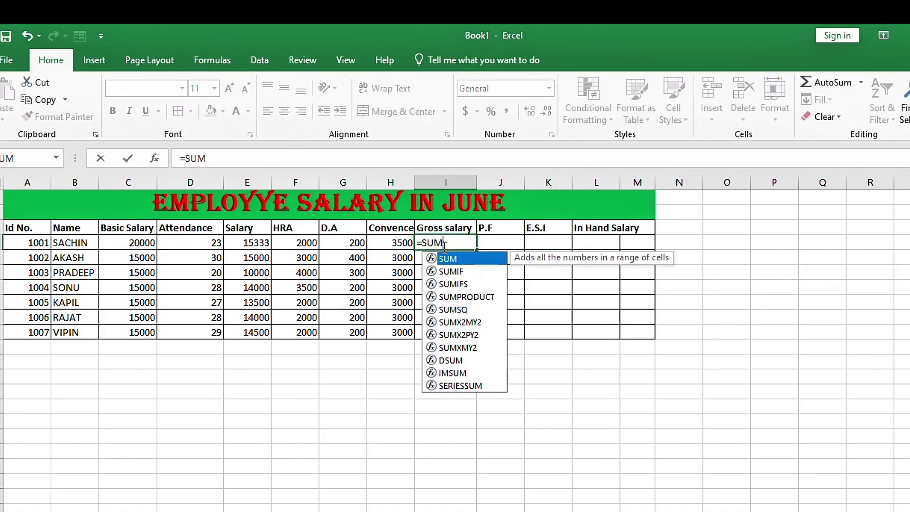
pyautogui.write('(')
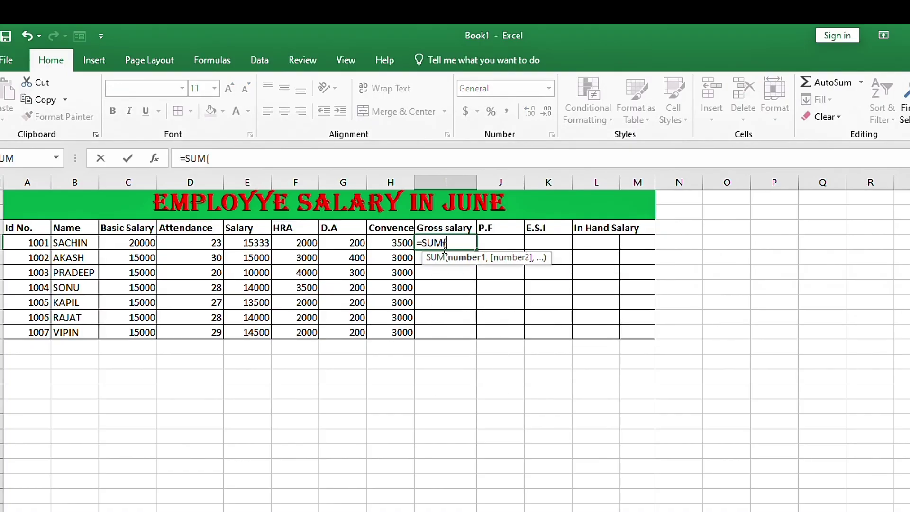
pyautogui.click(253, 249)
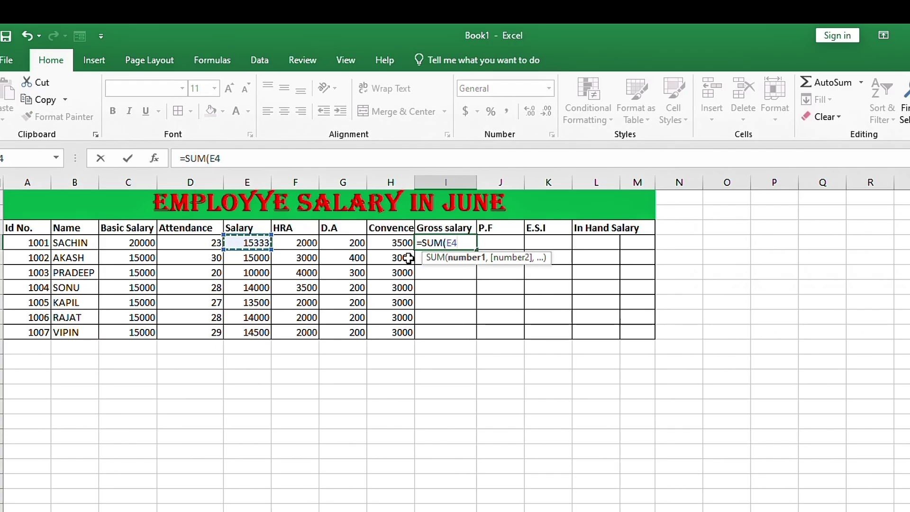
pyautogui.write(':E4')
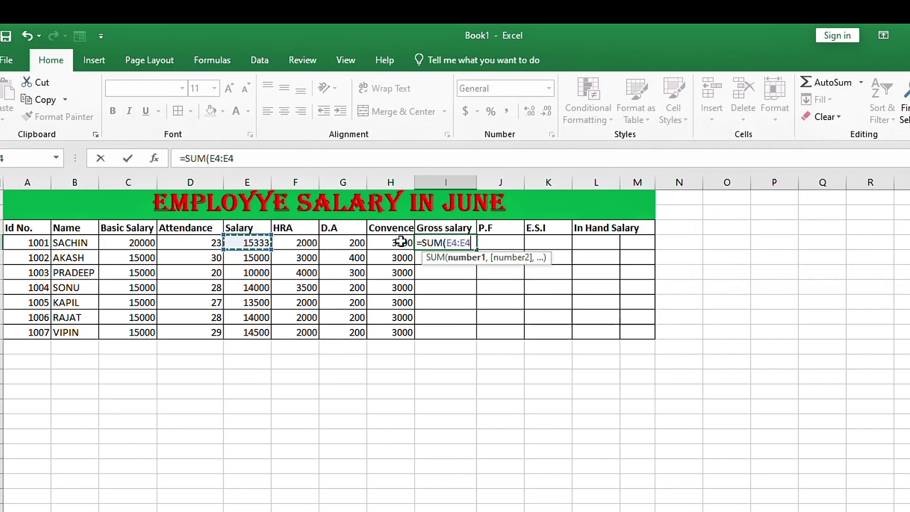
pyautogui.keyDown('shift'); pyautogui.click(401, 242); pyautogui.keyUp('shift')
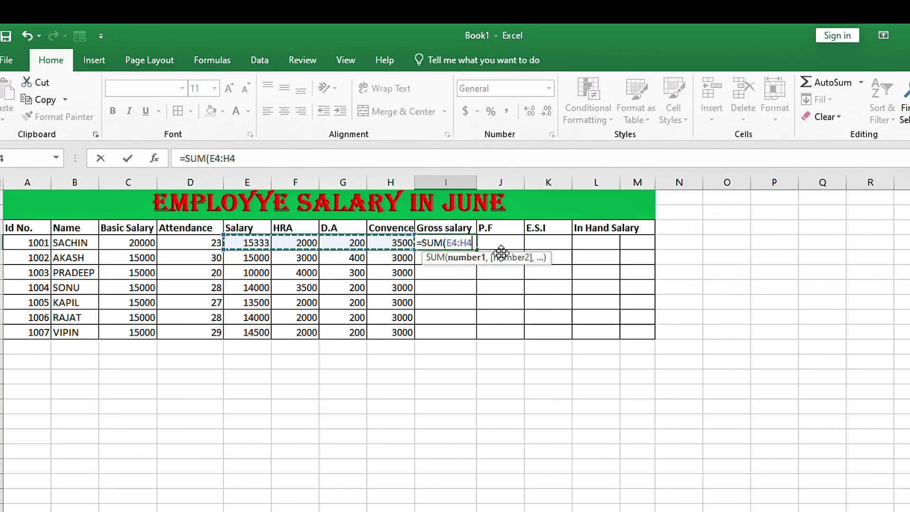
pyautogui.write(')')
pyautogui.press('Return')
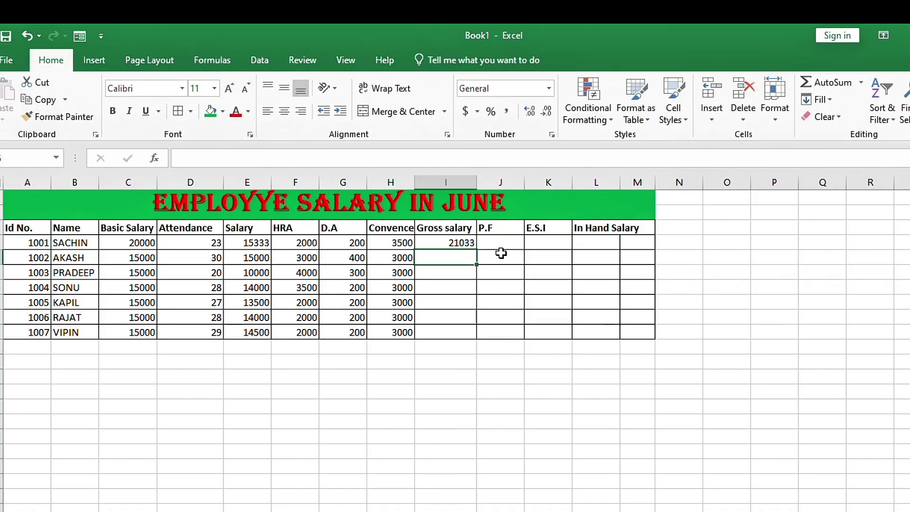
# - Fill the gross salary formula from I4 down to I10 and check the formulas in the first two rows
pyautogui.click(467, 243)
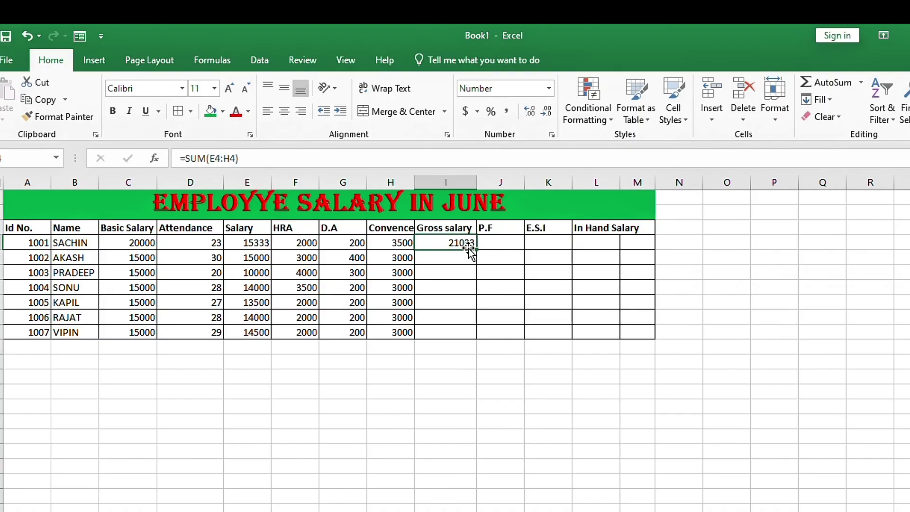
pyautogui.moveTo(475, 251); pyautogui.dragTo(474, 336)
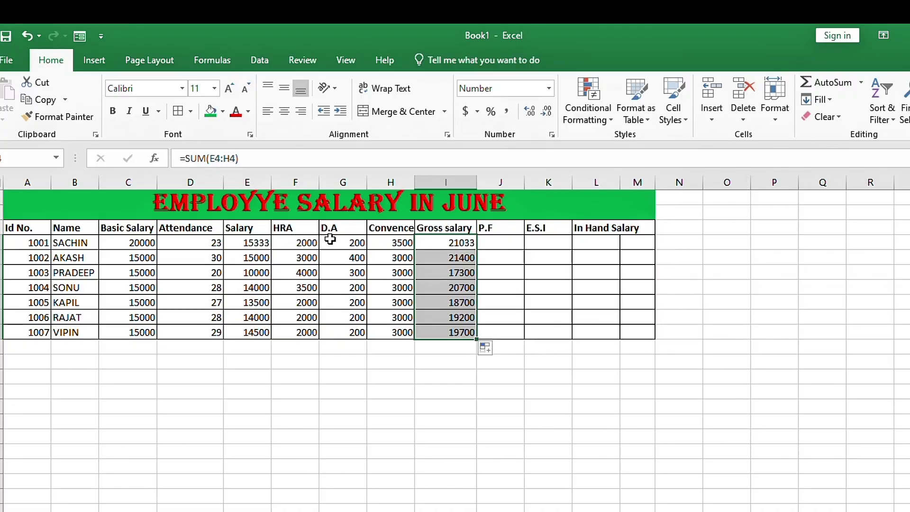
pyautogui.click(455, 254)
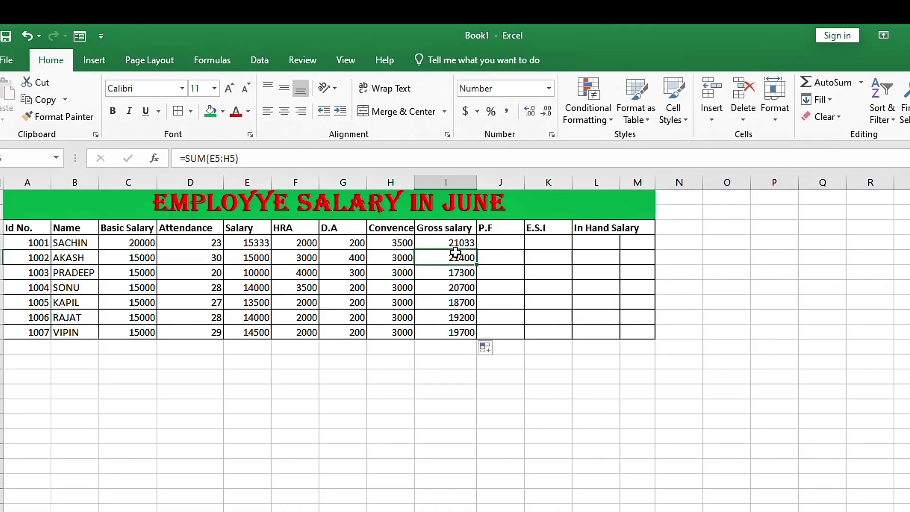
pyautogui.click(454, 242)
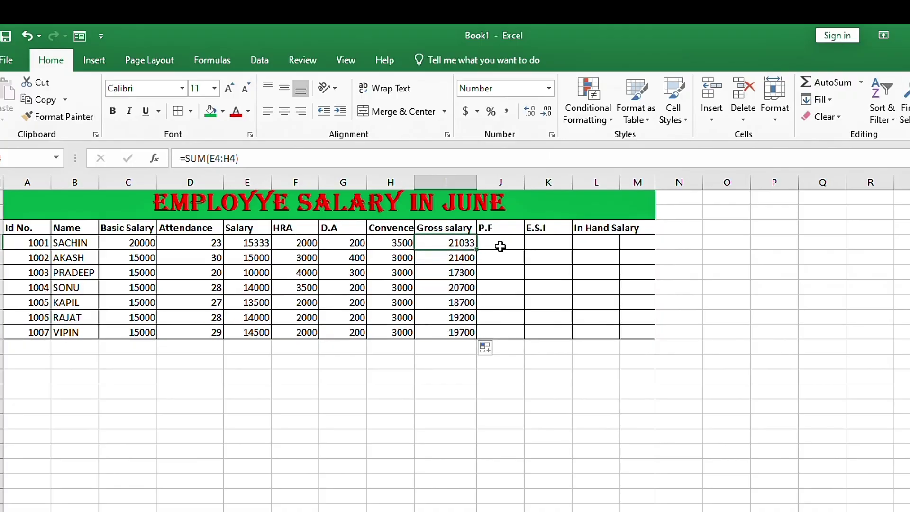
# - Enter a P.F deduction of 2500 in J4 and 2000 in J5, filling the 2000 down to J10
pyautogui.click(500, 246)
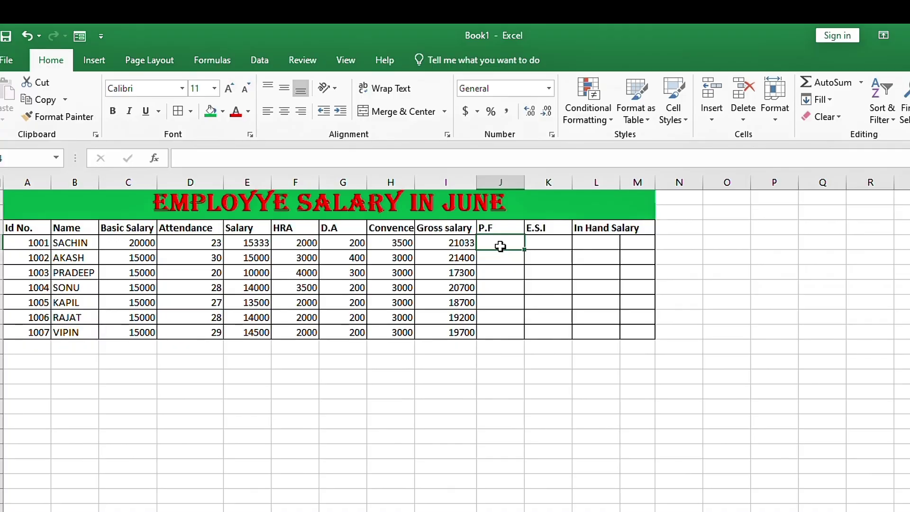
pyautogui.write('2500')
pyautogui.press('Return')
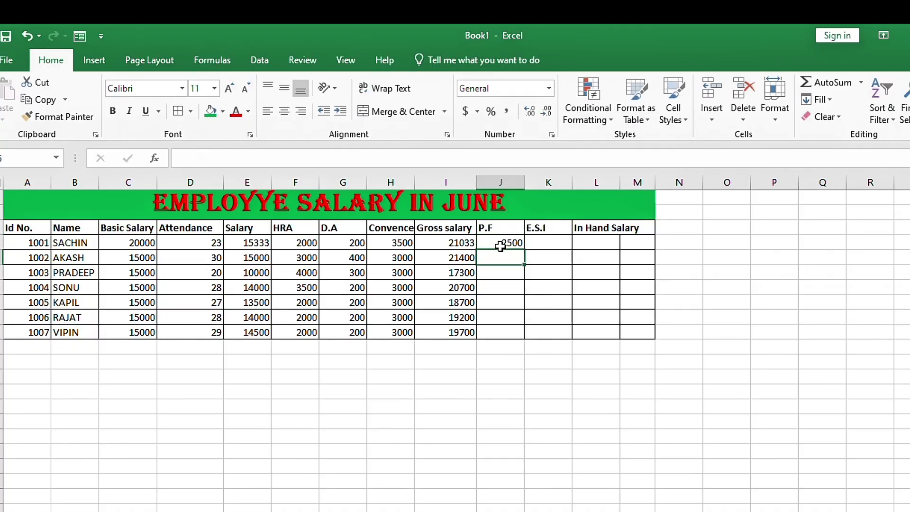
pyautogui.write('2000')
pyautogui.press('Return')
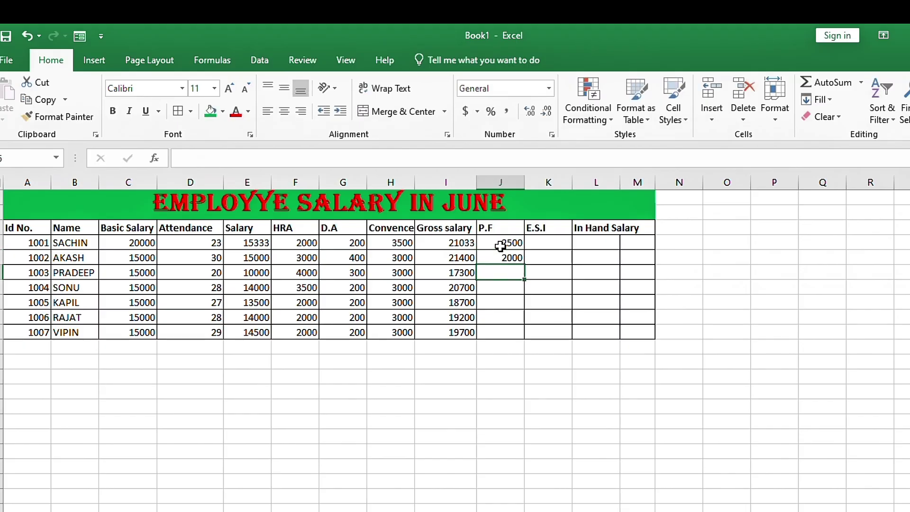
pyautogui.click(507, 256)
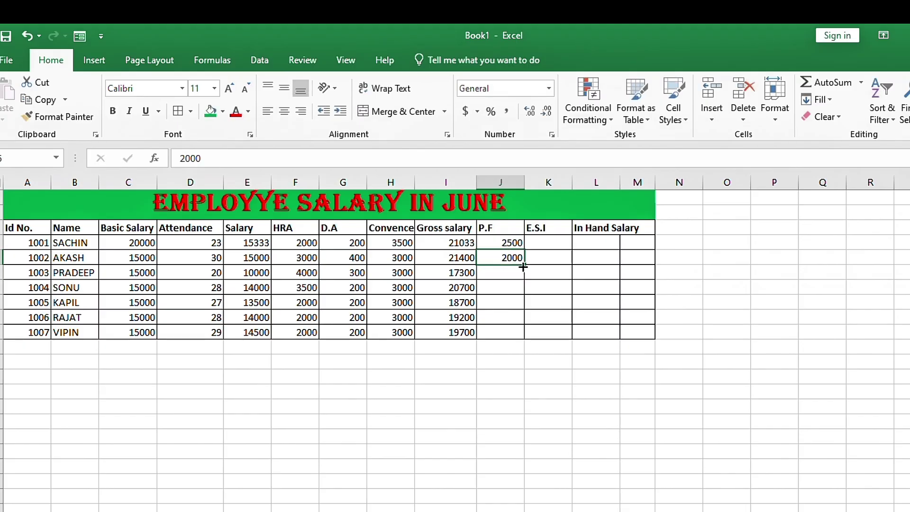
pyautogui.moveTo(524, 264); pyautogui.dragTo(516, 335)
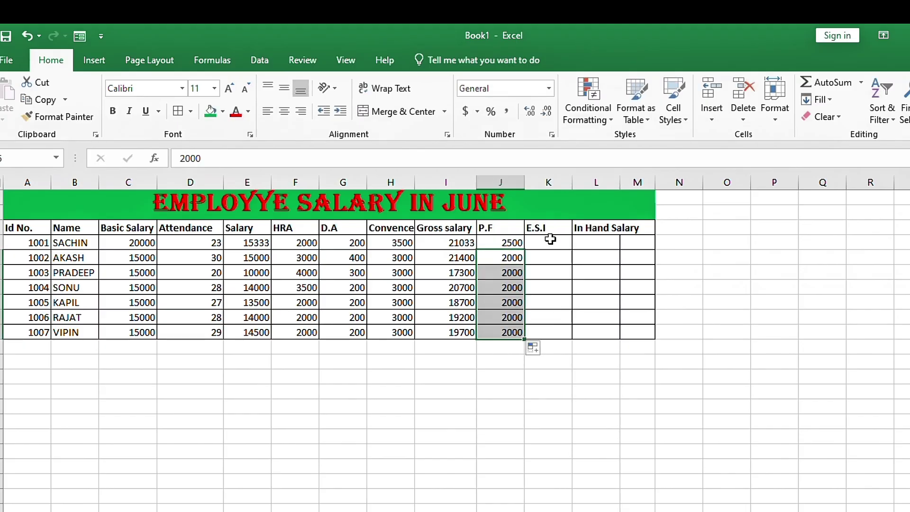
# - Enter an E.S.I deduction of 2000 in K4 and 1500 in K5, filling the 1500 down to K10
pyautogui.click(549, 243)
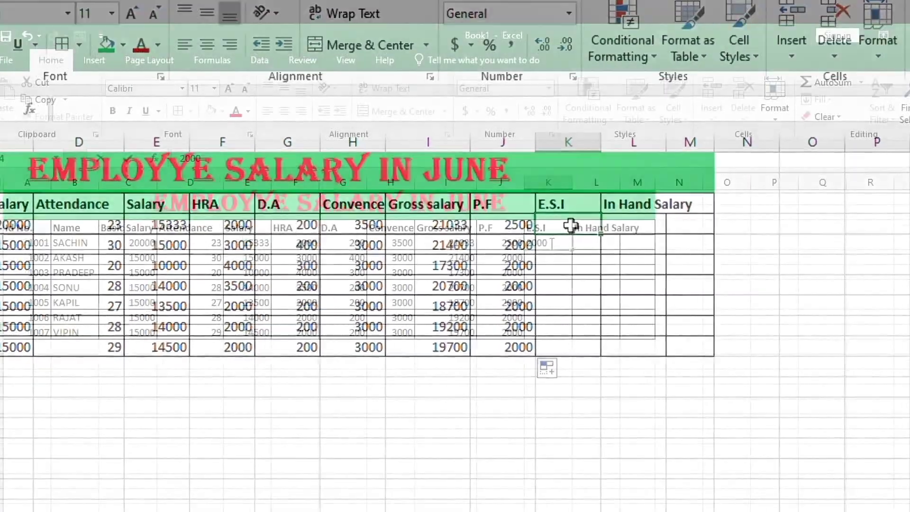
pyautogui.write('2000')
pyautogui.press('Return')
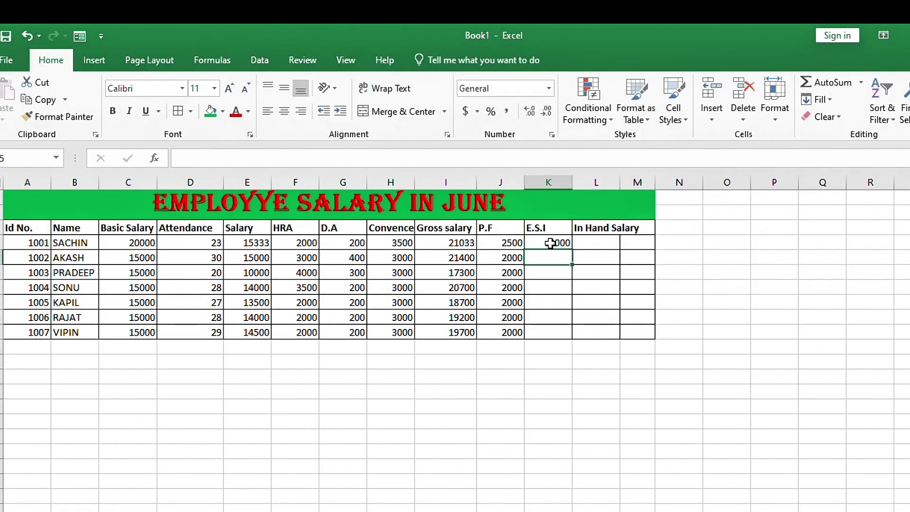
pyautogui.write('1500')
pyautogui.press('Return')
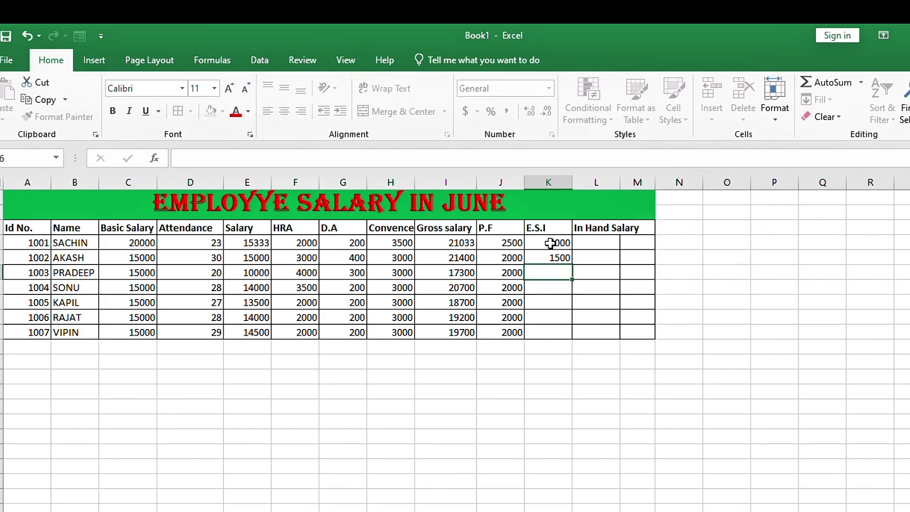
pyautogui.click(559, 258)
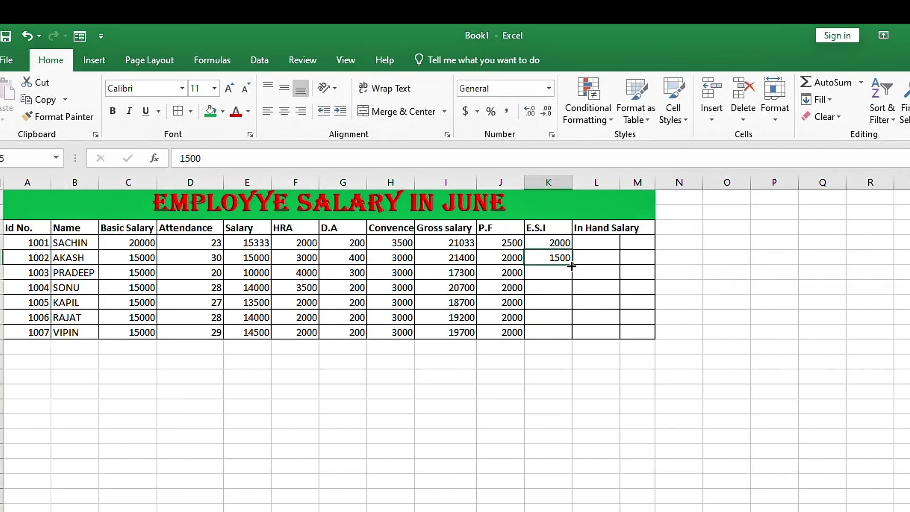
pyautogui.moveTo(571, 264); pyautogui.dragTo(568, 335)
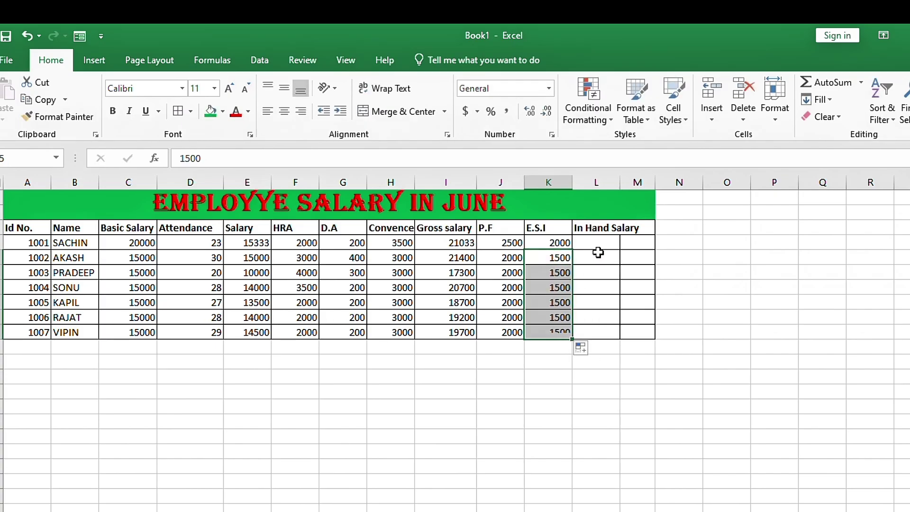
# - Calculate the in-hand salary in L4 with the formula =I4-J4-K4 and fill it down to L10
pyautogui.click(595, 245)
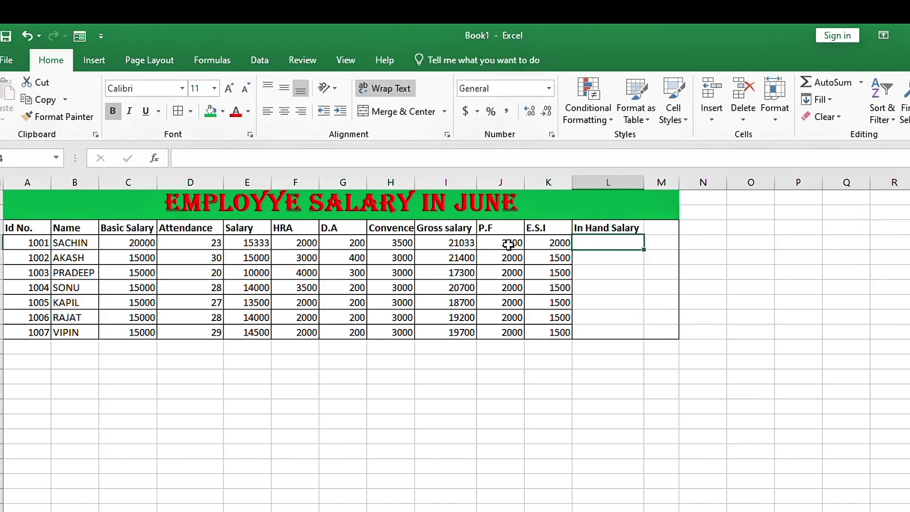
pyautogui.write('=')
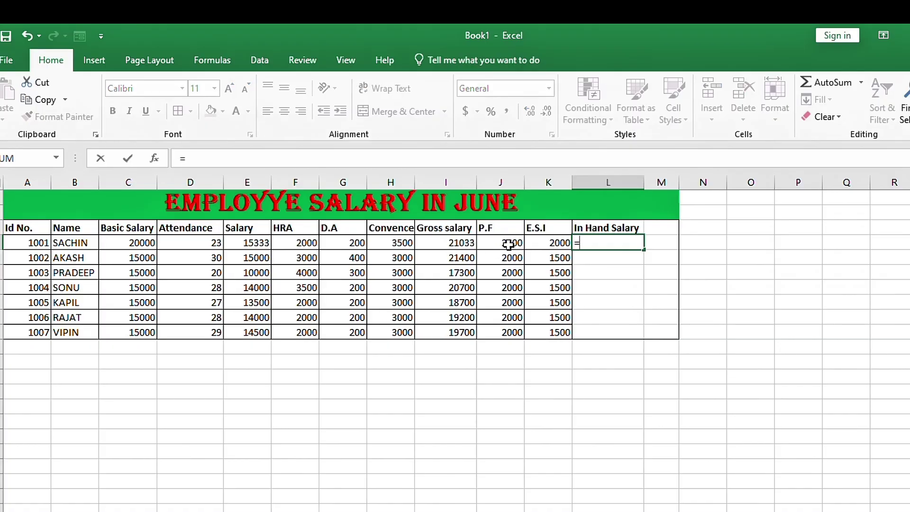
pyautogui.click(433, 243)
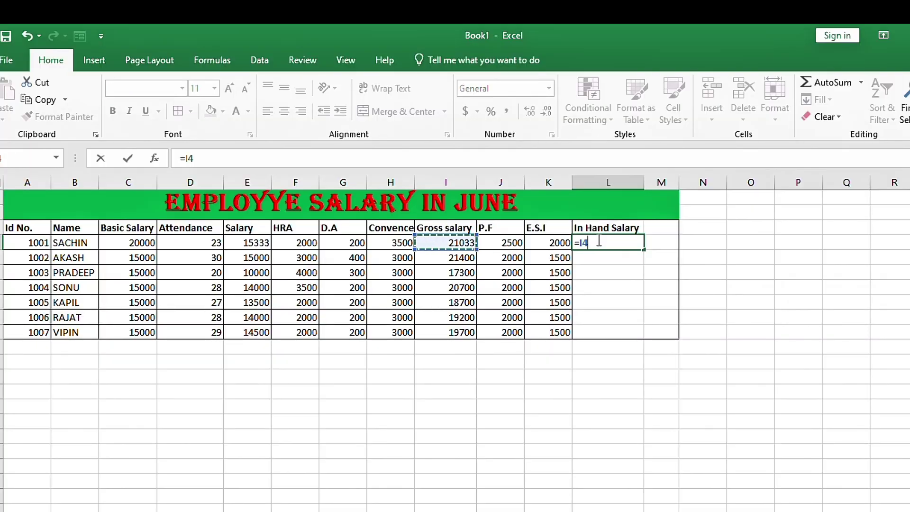
pyautogui.write('-')
pyautogui.click(518, 244)
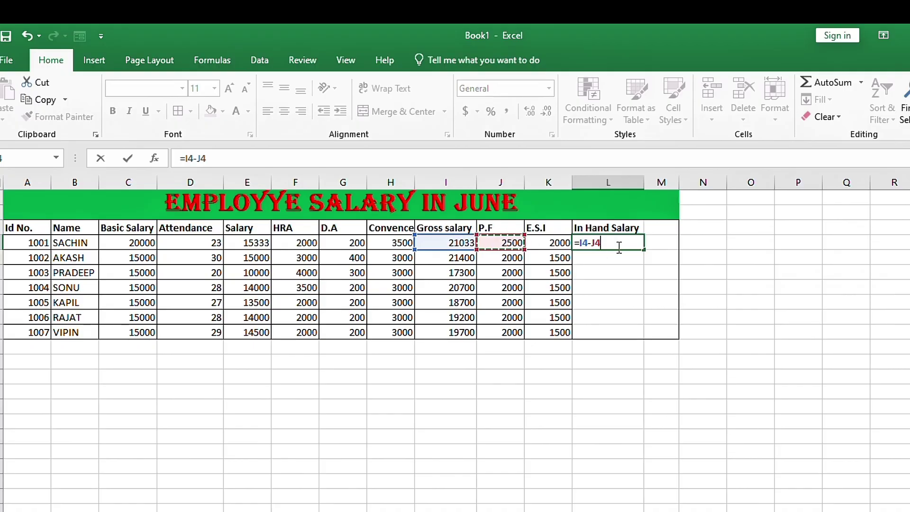
pyautogui.write('-')
pyautogui.click(550, 244)
pyautogui.press('Return')
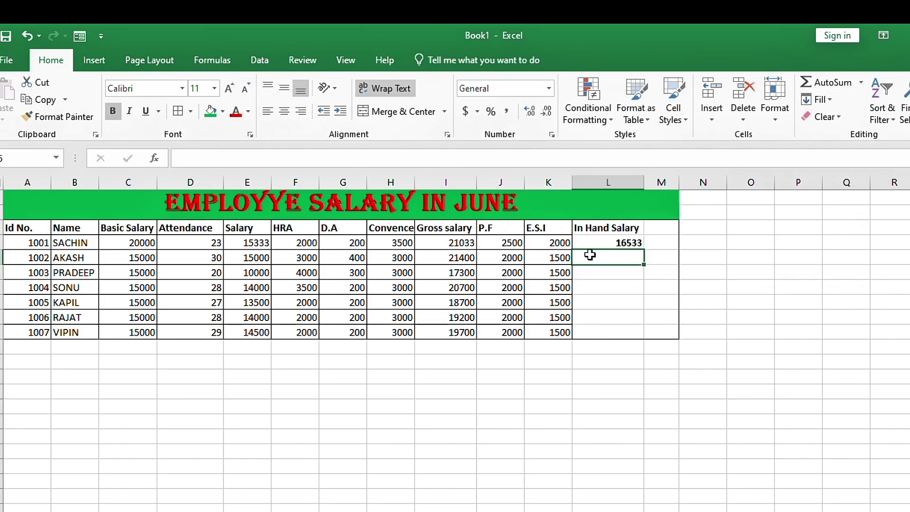
pyautogui.click(634, 243)
pyautogui.moveTo(643, 249); pyautogui.dragTo(633, 338)
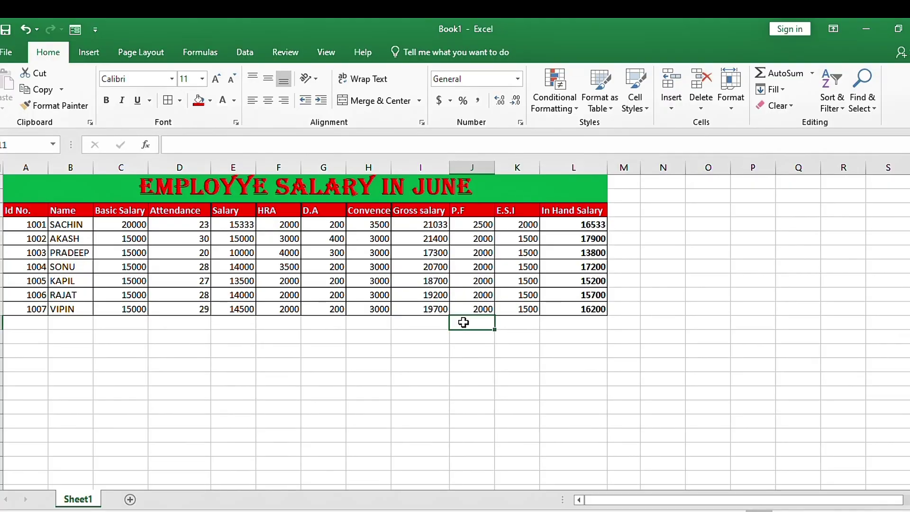
# - Merge and center cells J11:K11 below the deduction columns and enter the label TOTAL SALARY
pyautogui.moveTo(464, 322); pyautogui.dragTo(504, 321)
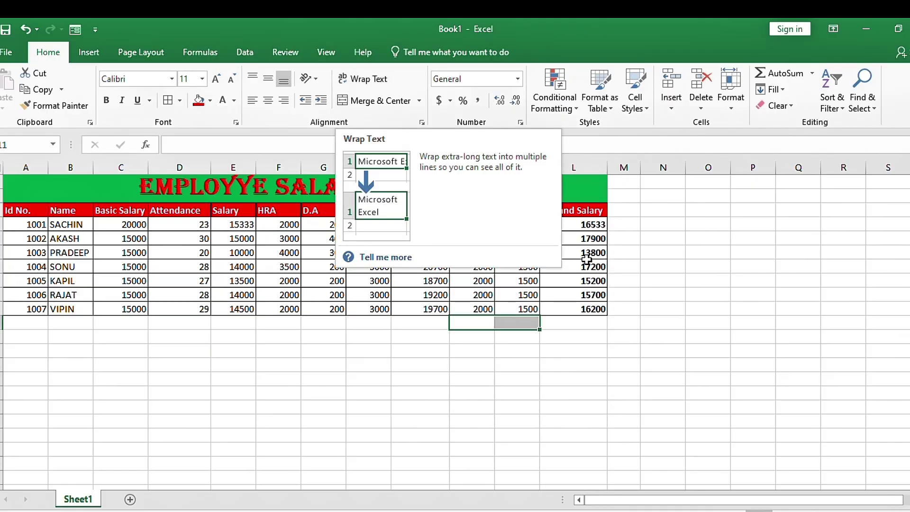
pyautogui.moveTo(583, 223); pyautogui.dragTo(587, 305)
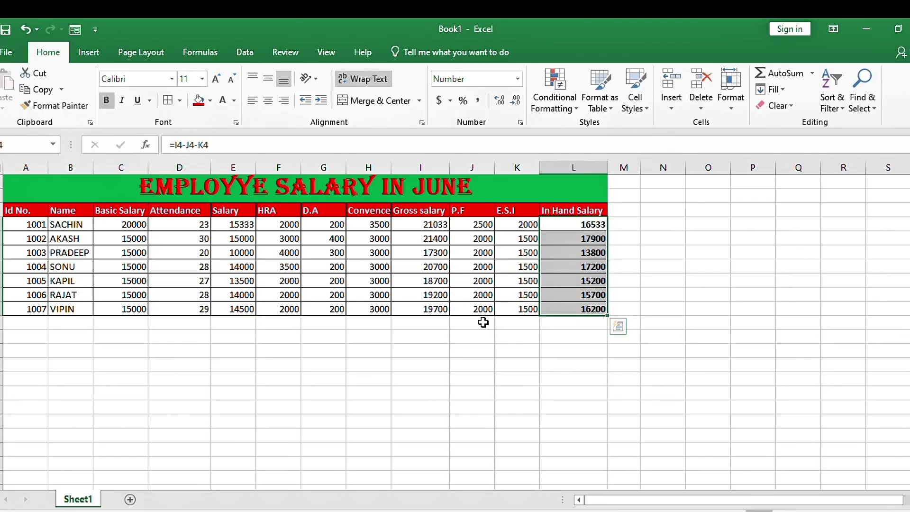
pyautogui.moveTo(483, 320); pyautogui.dragTo(516, 321)
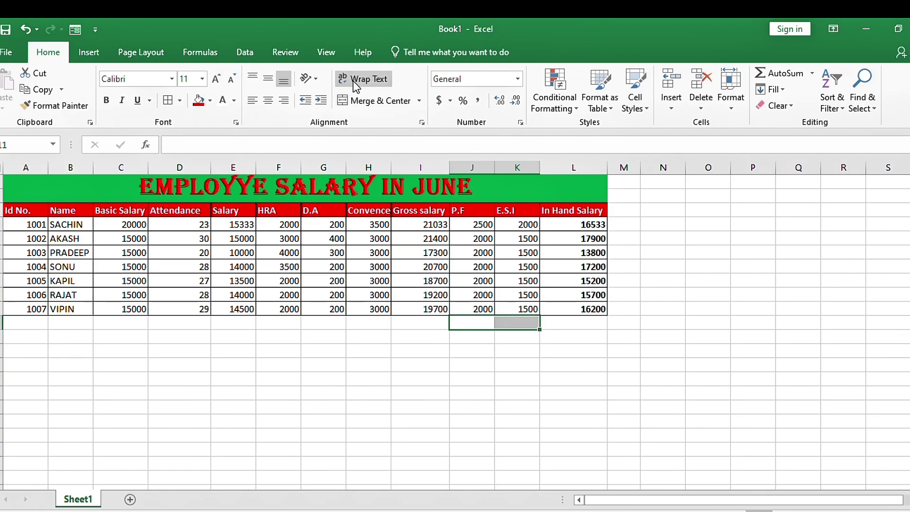
pyautogui.click(360, 101)
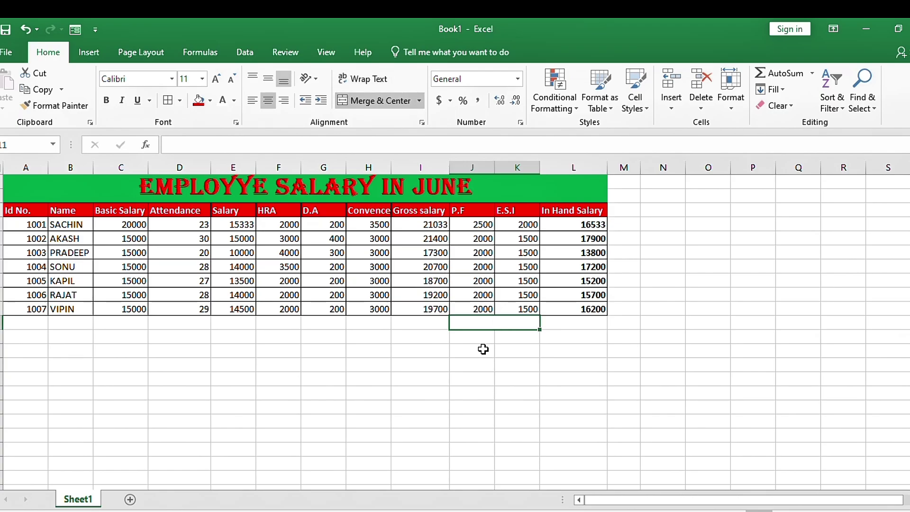
pyautogui.write('TO')
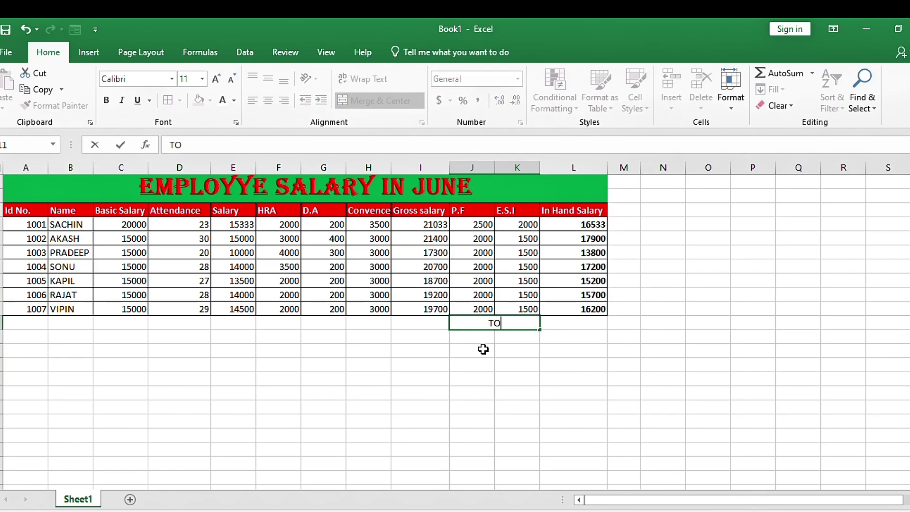
pyautogui.write('TAL SALARY')
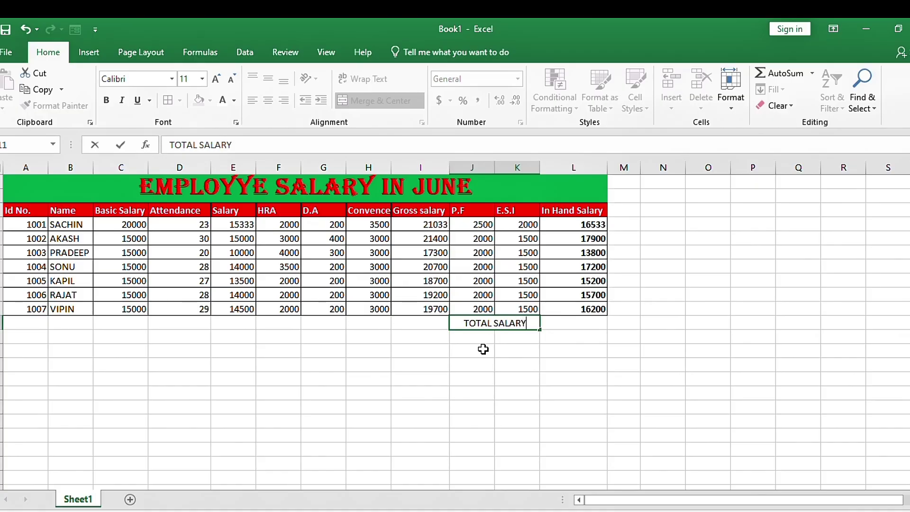
pyautogui.press('Tab')
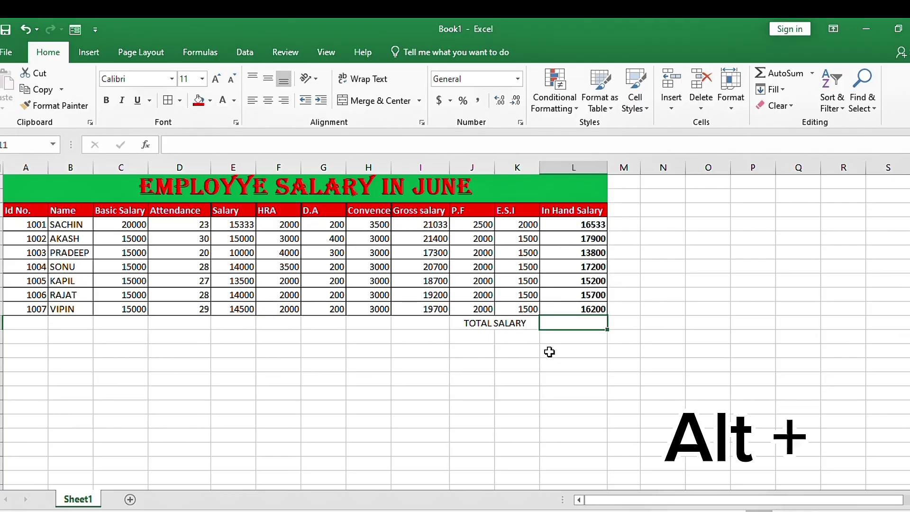
# - Total the in-hand salaries in L11 with the formula =SUM(L4:L10)
pyautogui.hotkey('alt', '=')
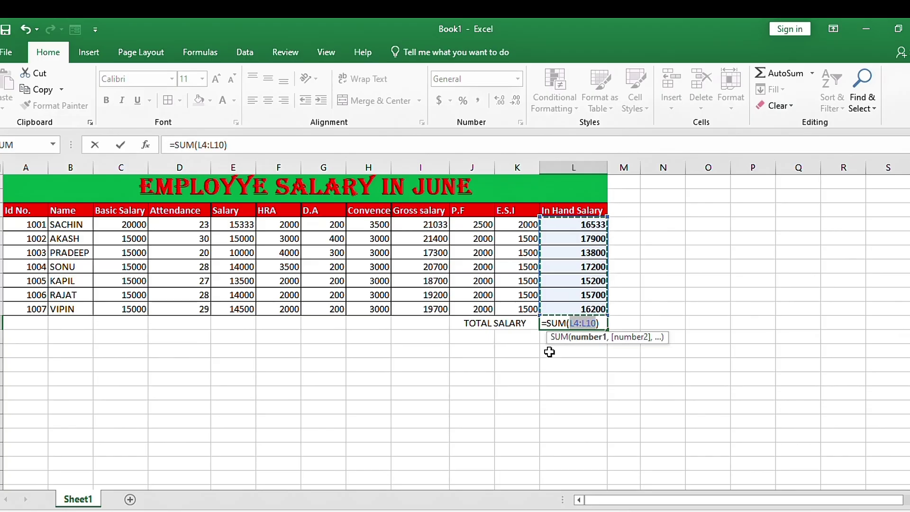
pyautogui.press('Return')
pyautogui.click(459, 347)
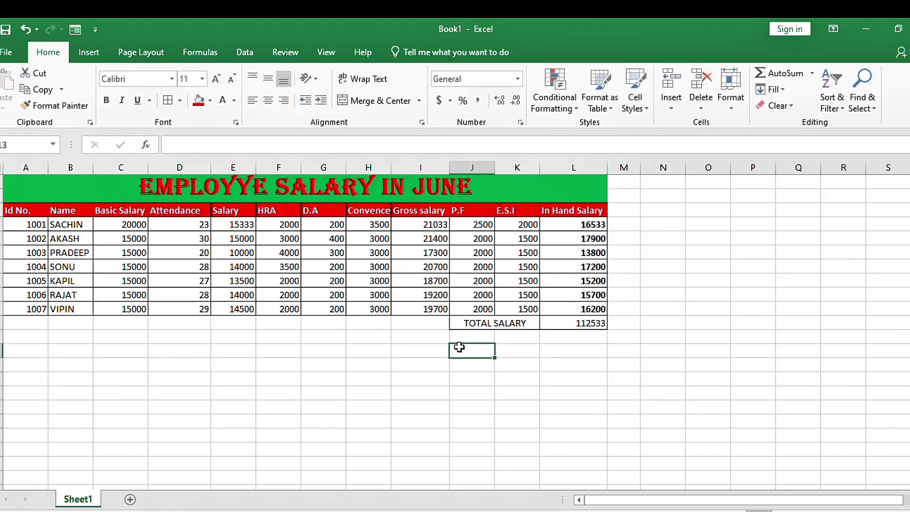
# - Make the TOTAL SALARY label and its total in row 11 bold, then deselect the row
pyautogui.moveTo(479, 322); pyautogui.dragTo(562, 322)
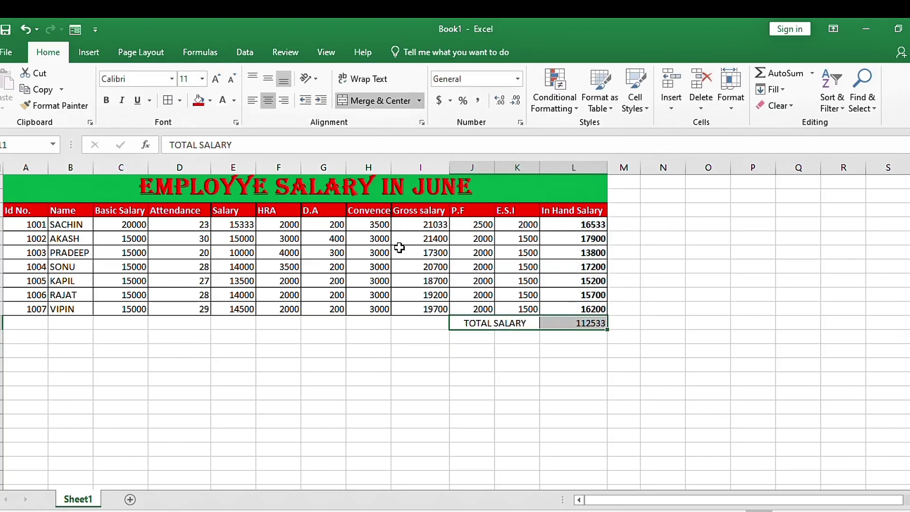
pyautogui.click(106, 100)
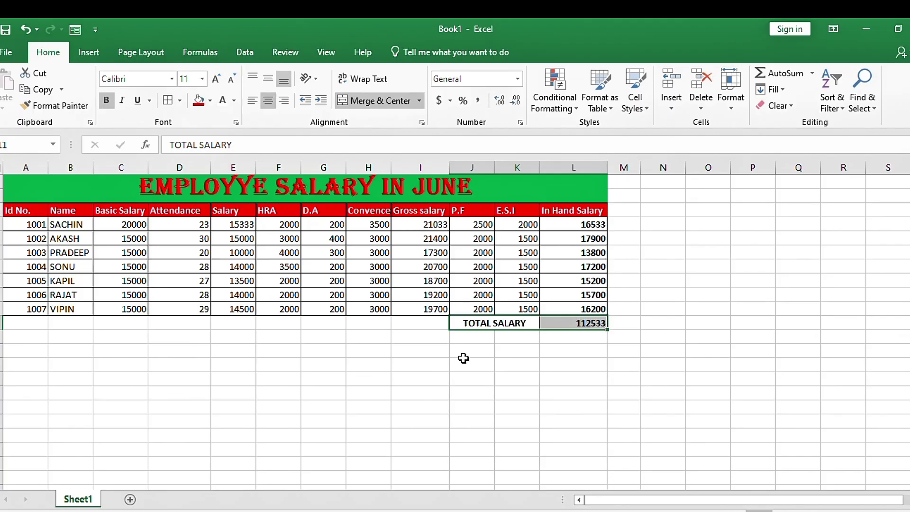
pyautogui.click(499, 383)
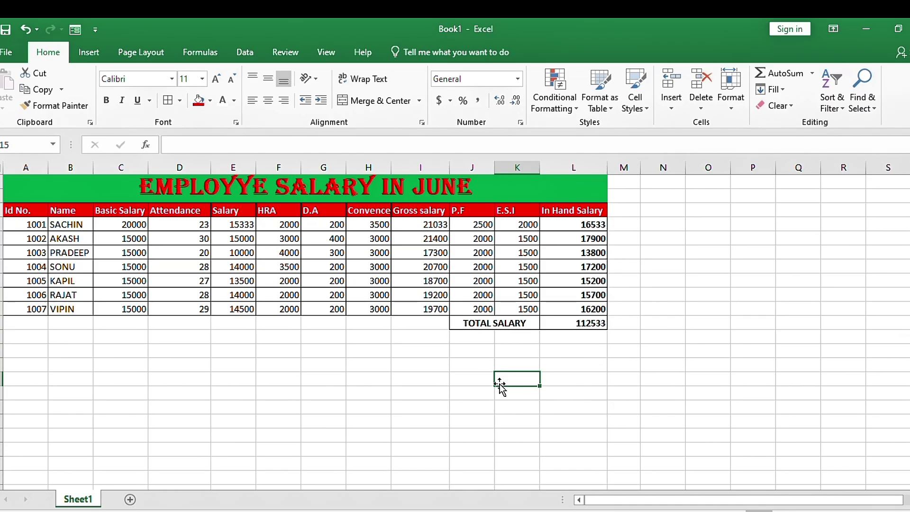
pyautogui.click(370, 369)
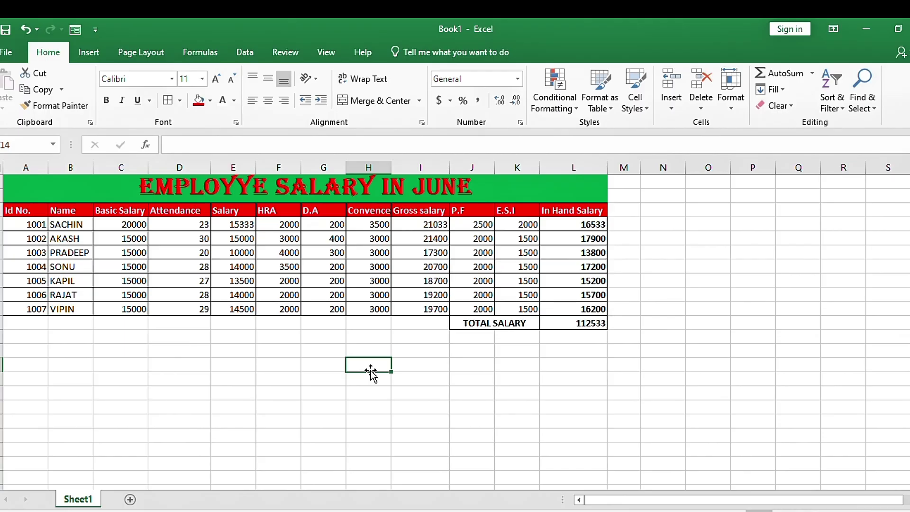